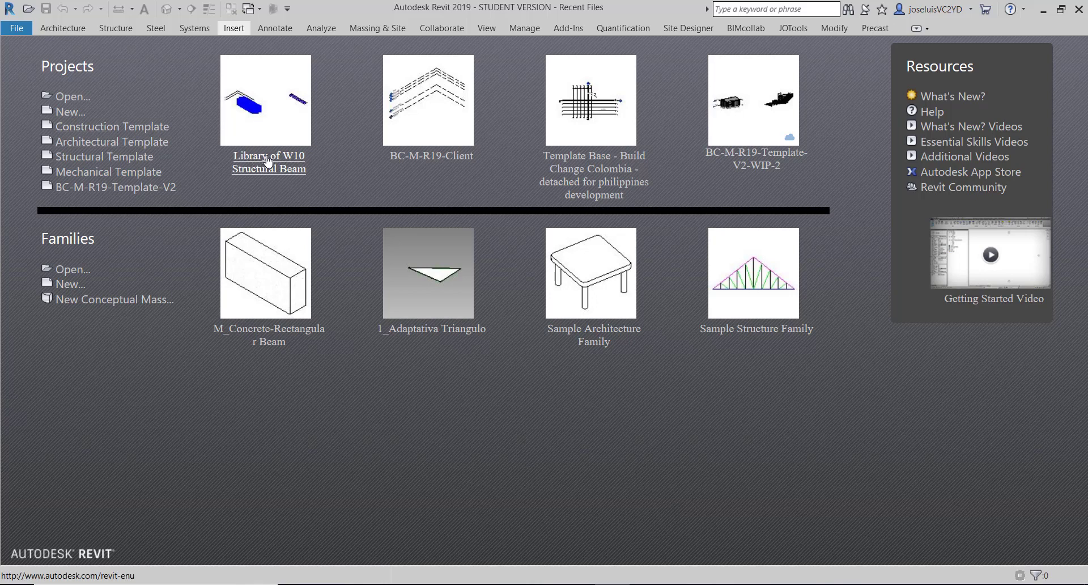
Open the Library of W10 Structural Beam project and find the W Shapes types under the Structural Framing families.
left_click(237, 176)
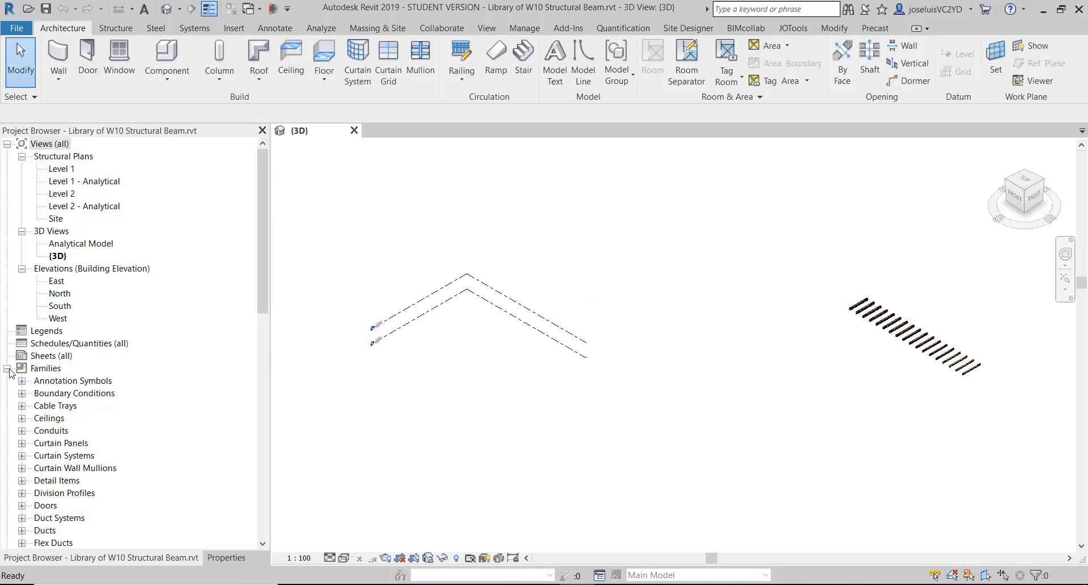
scroll(73, 447, "down", 2)
scroll(73, 447, "down", 10)
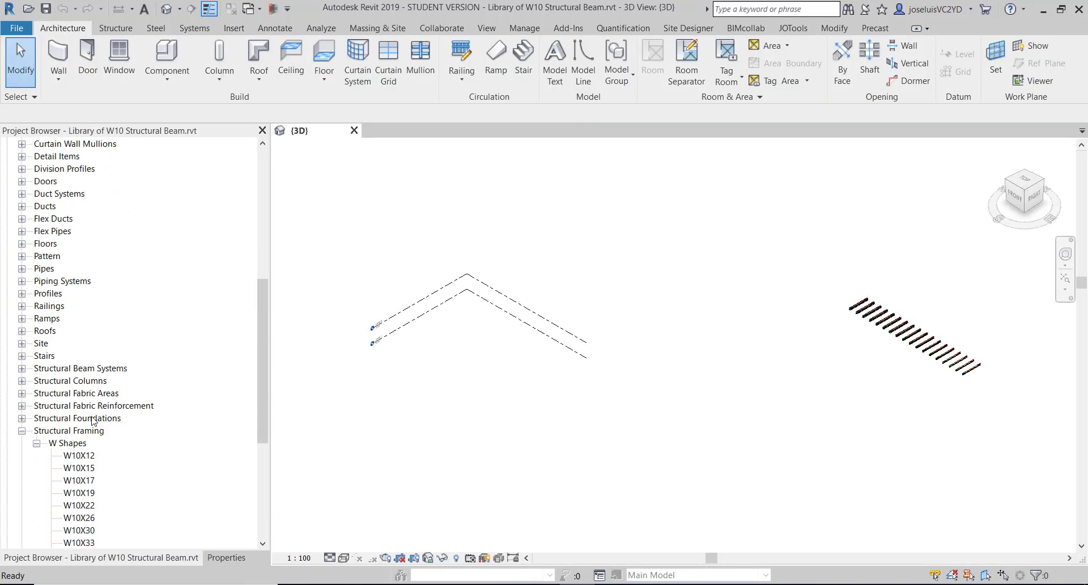
scroll(55, 440, "down", 3)
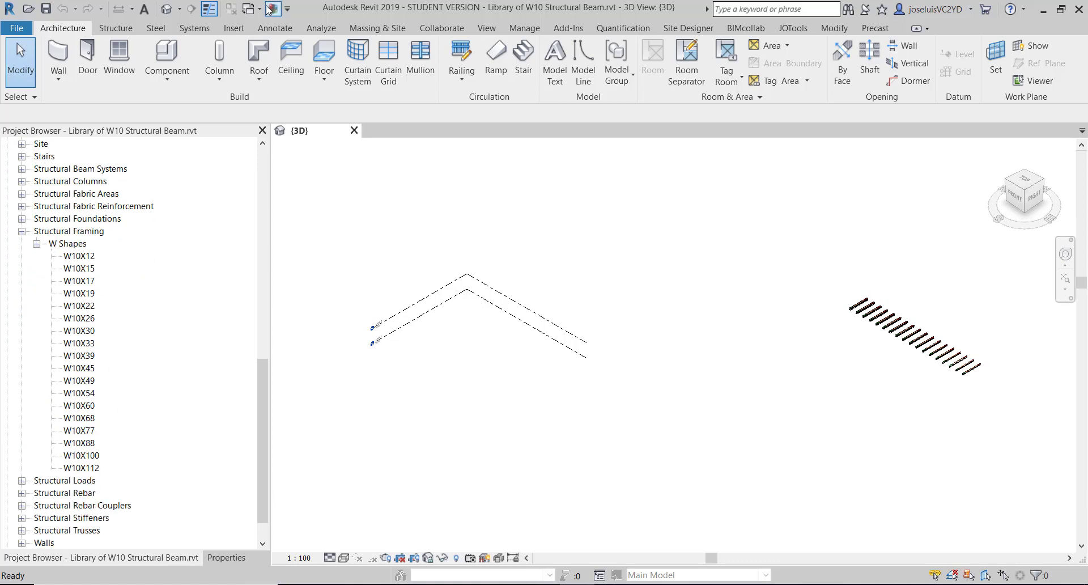
Load the W Shapes.rfa family from the AISC 14.1 folder with all types down to W16X26, accepting the large number of types.
left_click(234, 29)
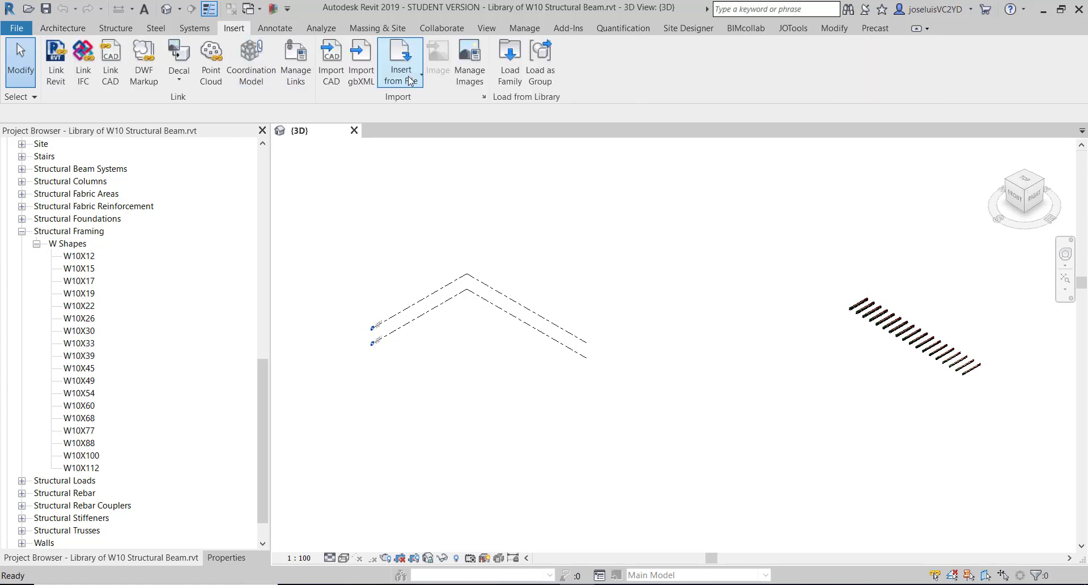
left_click(509, 62)
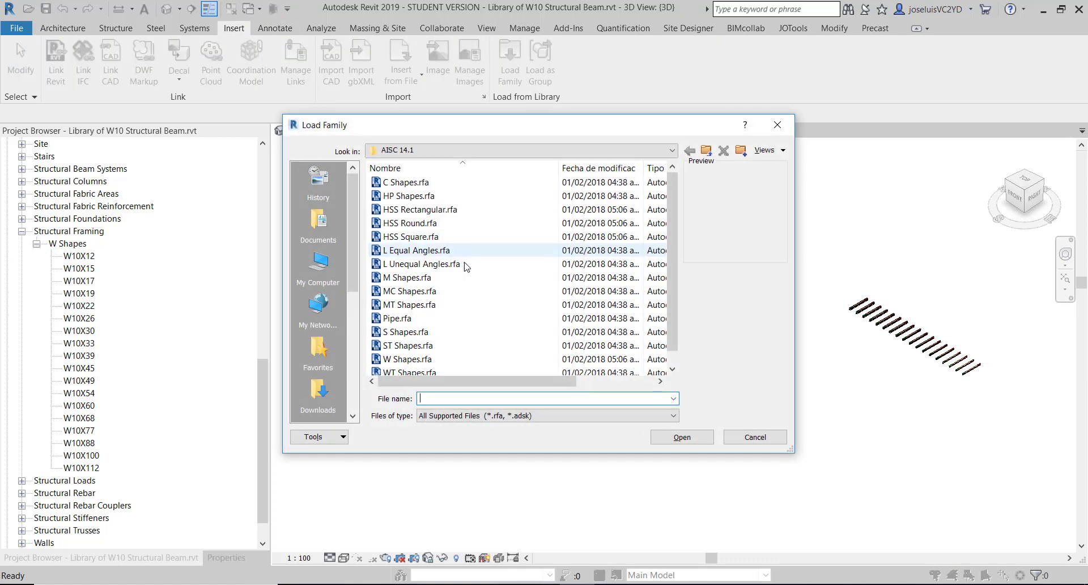
left_click(399, 360)
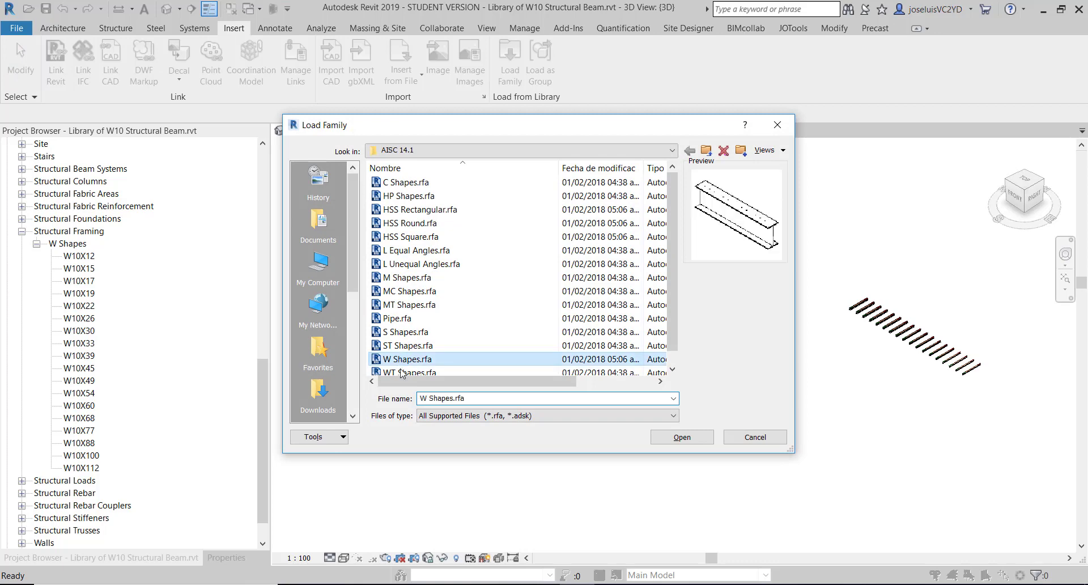
left_click(684, 439)
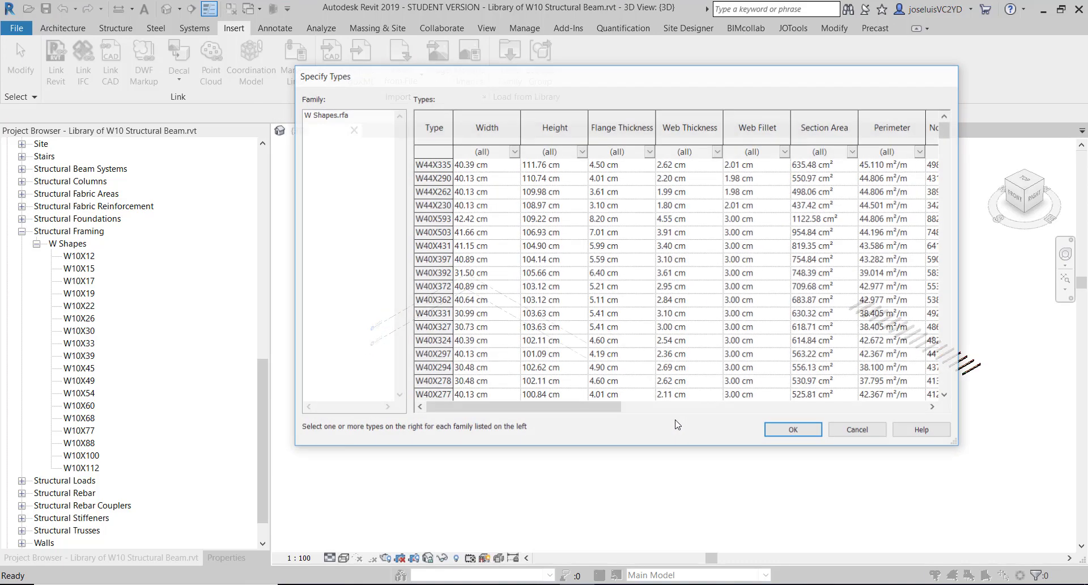
scroll(423, 235, "down", 7)
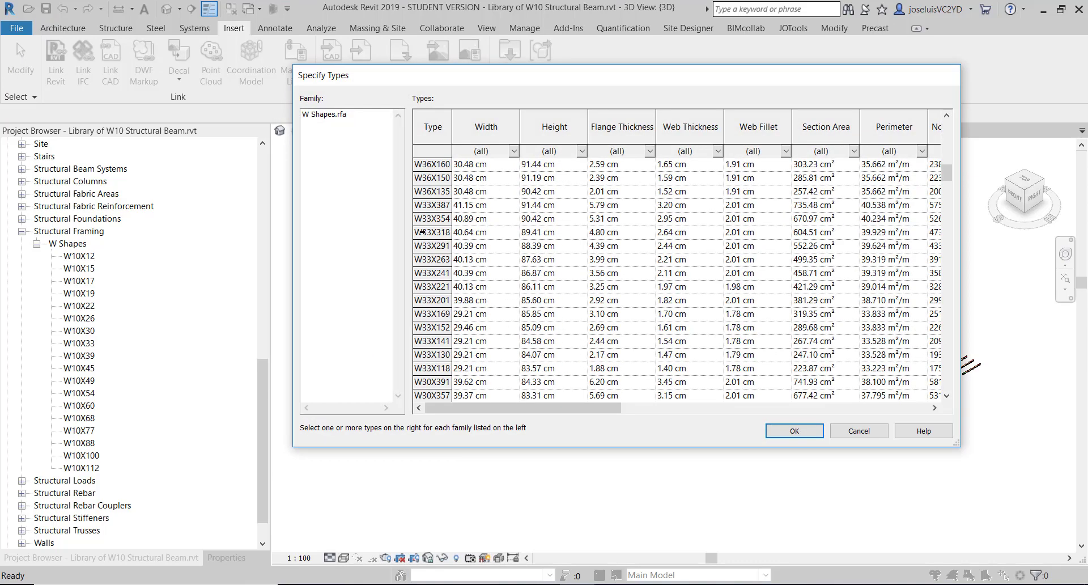
scroll(433, 266, "down", 20)
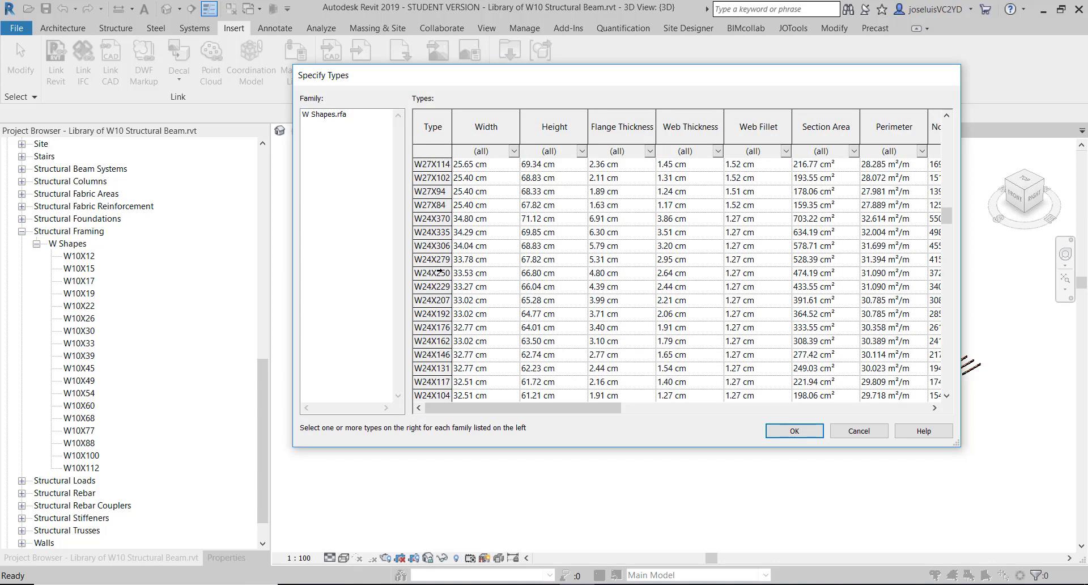
scroll(438, 291, "down", 2)
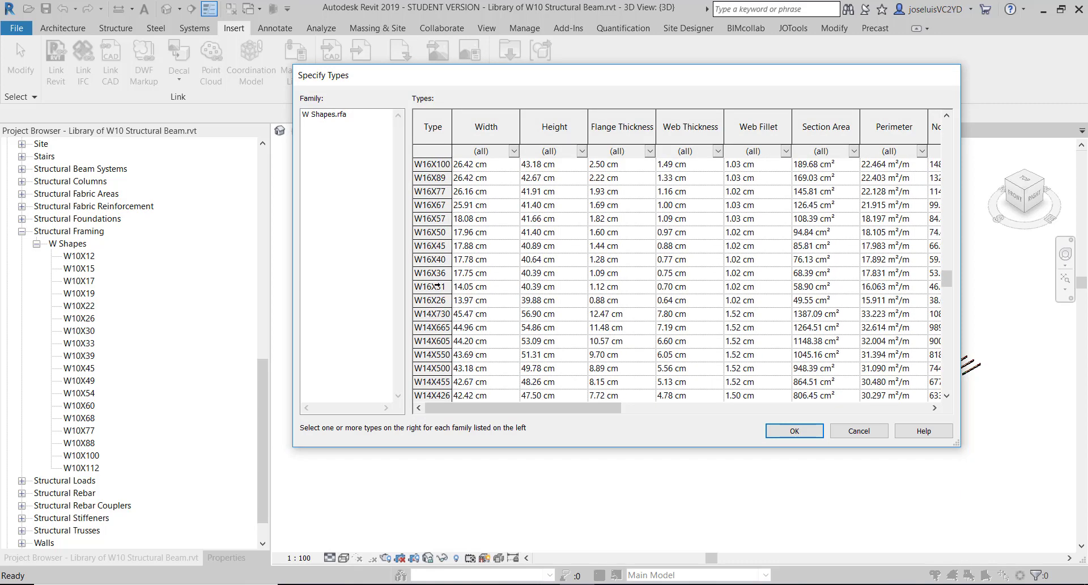
left_click(425, 301, "shift")
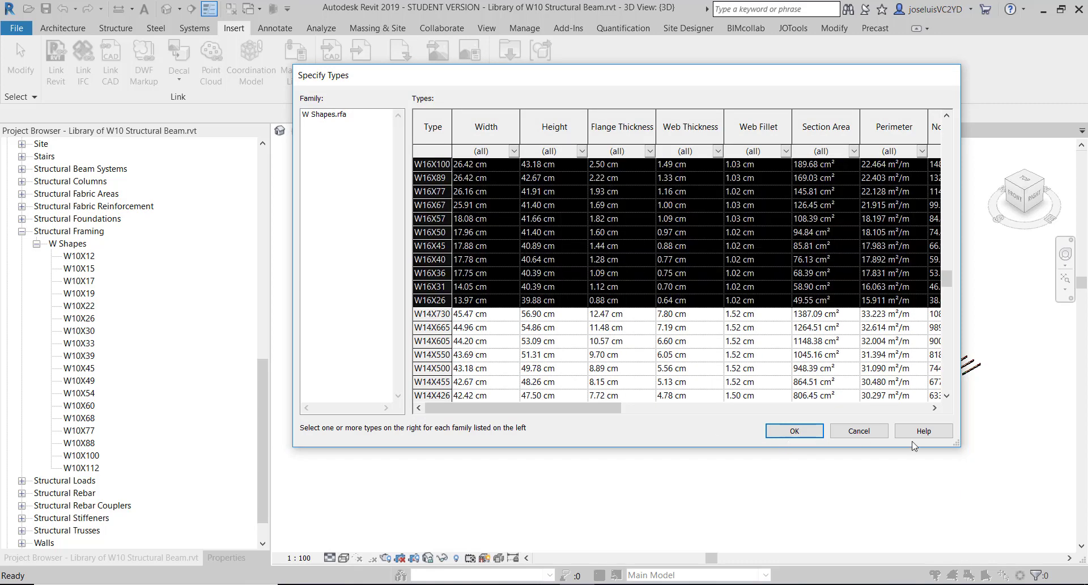
left_click(812, 433)
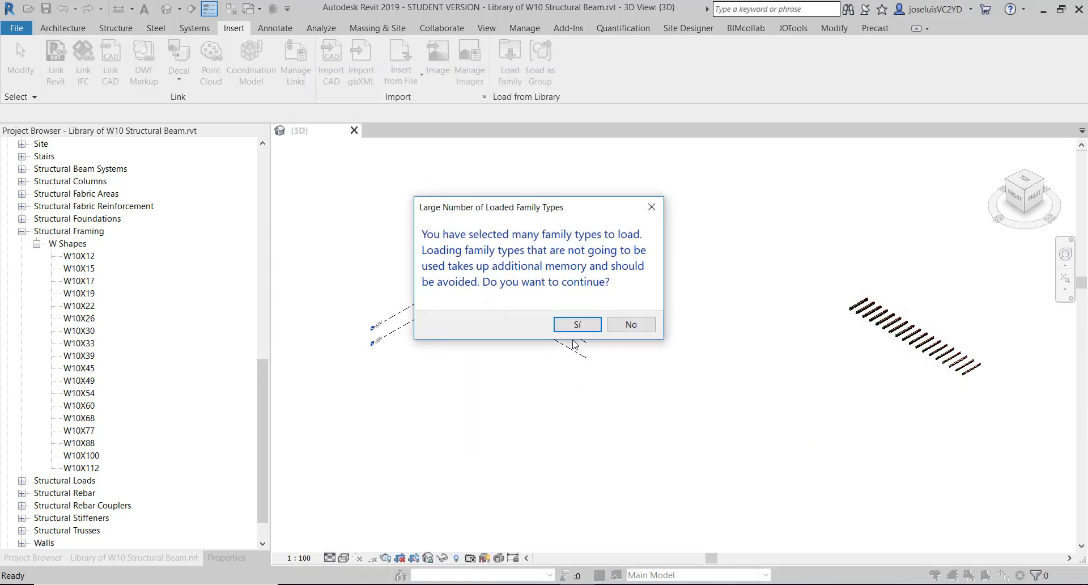
left_click(567, 323)
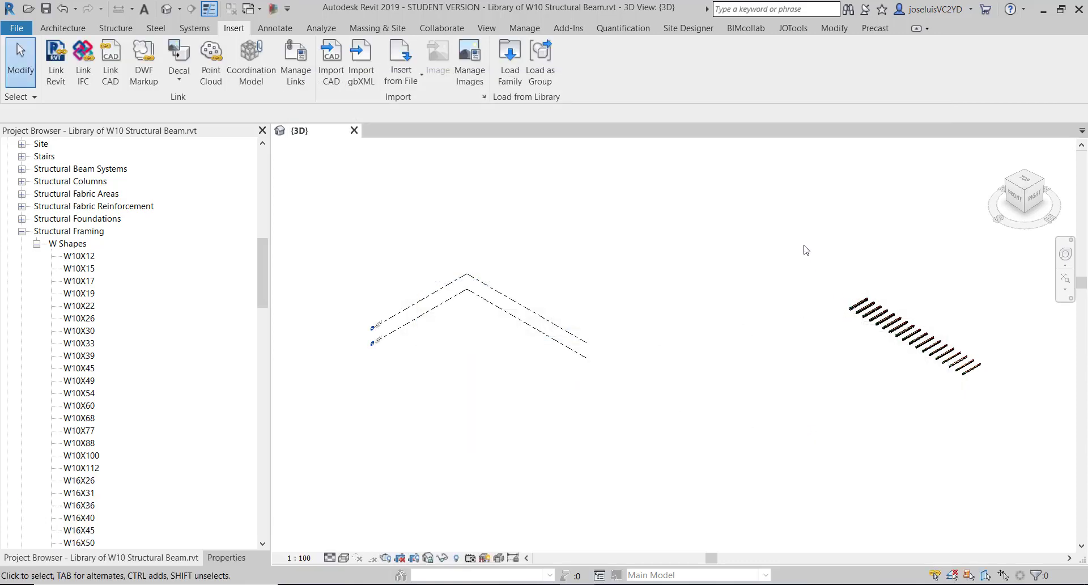
Delete the existing row of beams from the 3D view.
left_click_drag(803, 246, 1011, 460)
key("Delete")
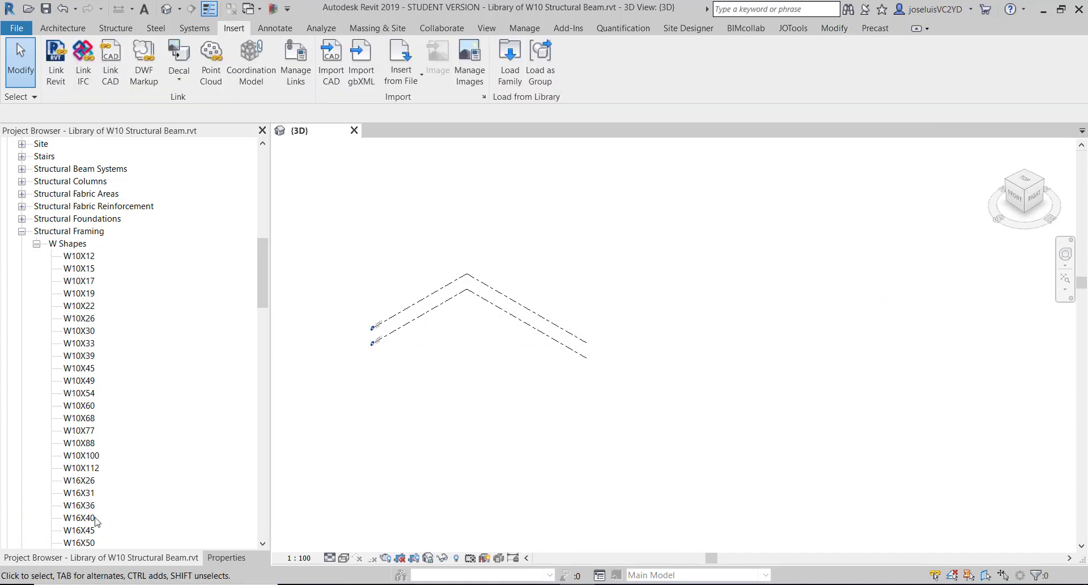
mouse_move(259, 270)
left_mouse_down()
mouse_move(261, 482)
mouse_move(250, 274)
left_mouse_up()
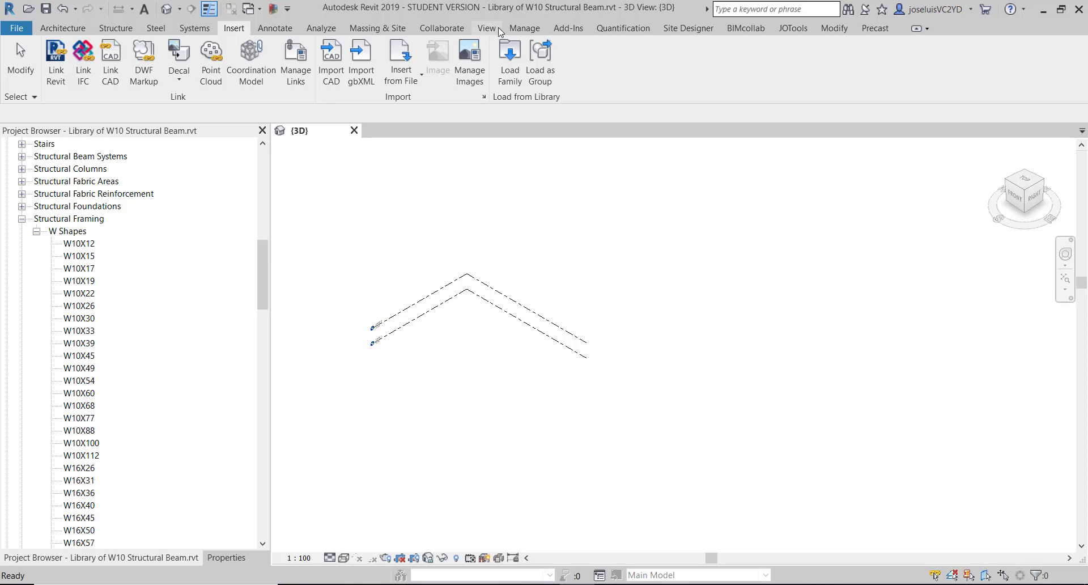
Open Dynamo Player and show the editable inputs of the script 0_Creation a Family Library of W Shapes.
left_click(533, 31)
left_click(966, 62)
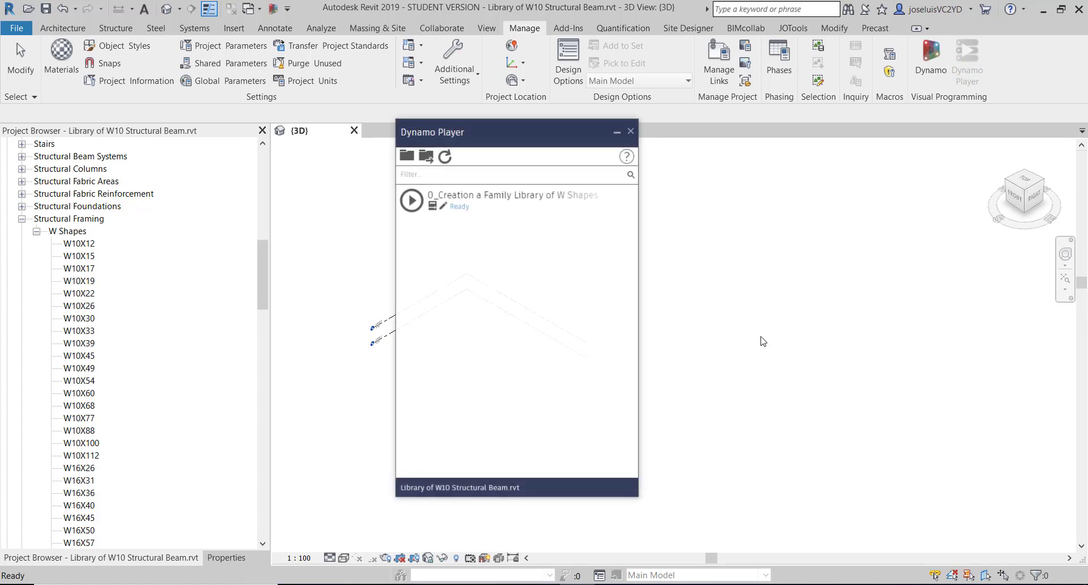
left_click_drag(493, 134, 850, 148)
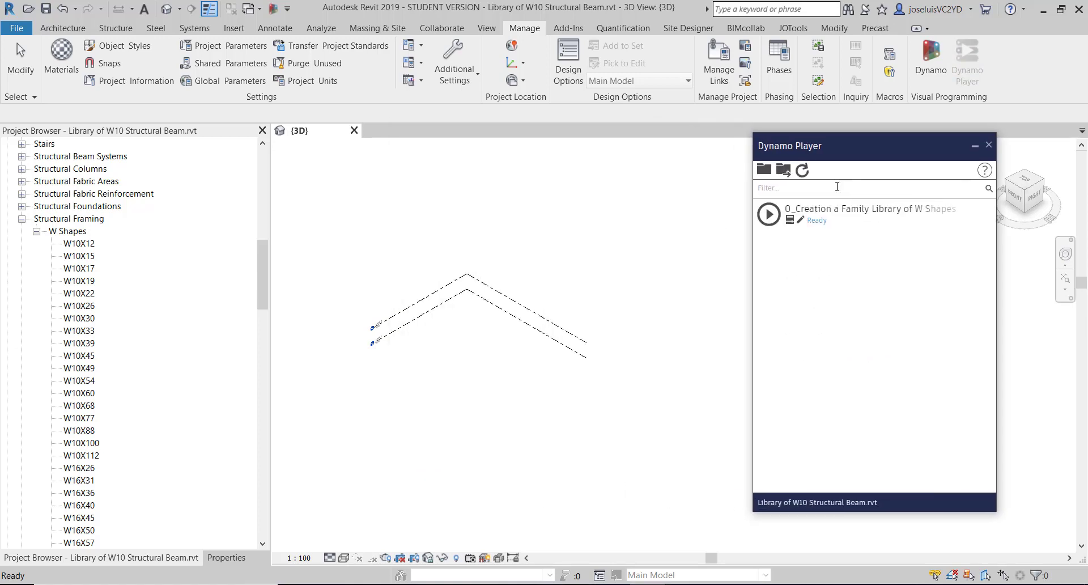
left_click(789, 220)
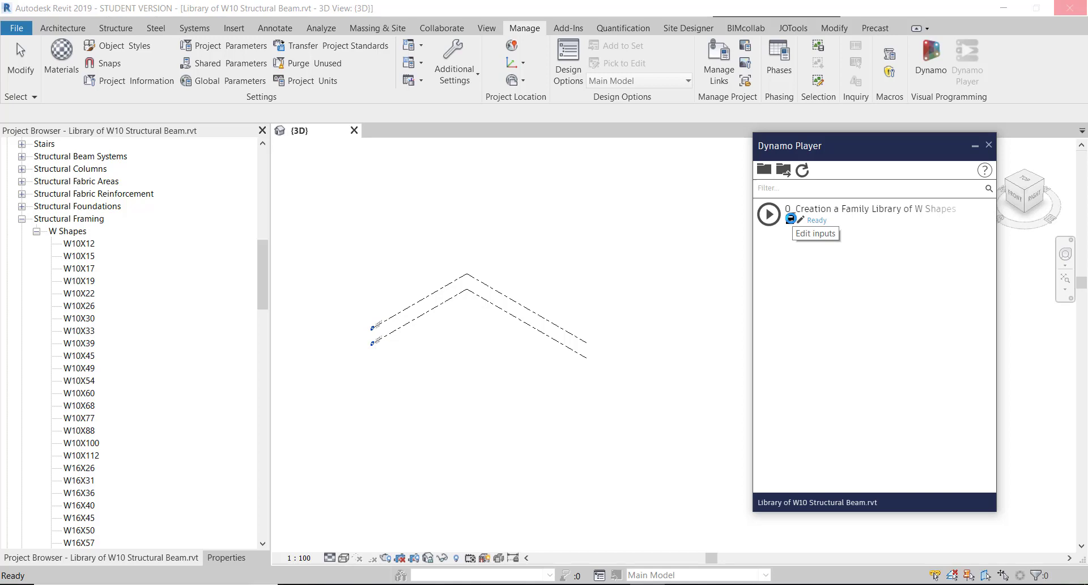
left_click(790, 219)
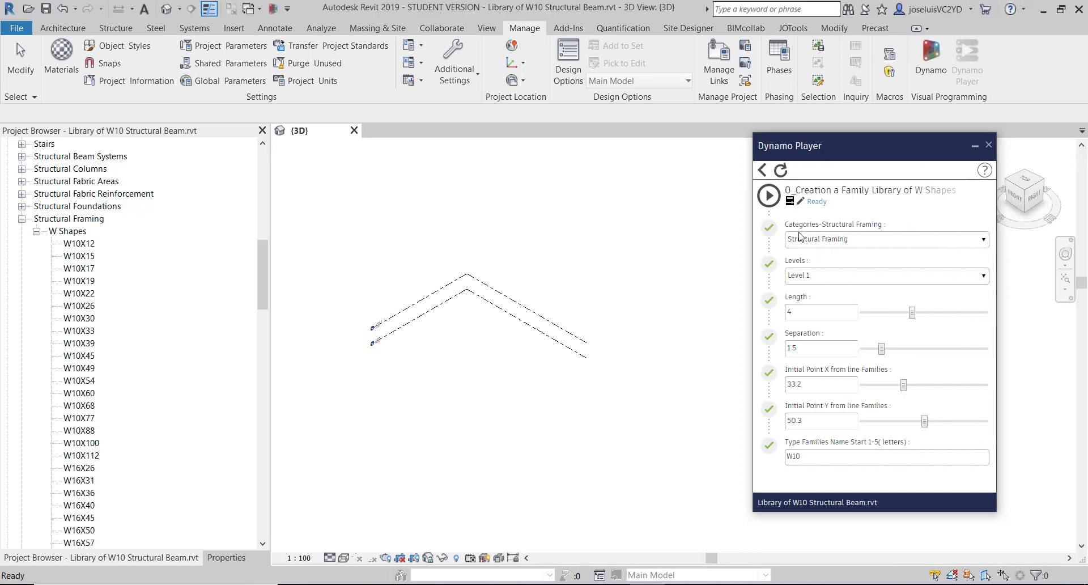
Keep Structural Framing and Level 1 as script inputs, and set length 6, separation 1.7 and both initial points X and Y to 0.
left_click(841, 241)
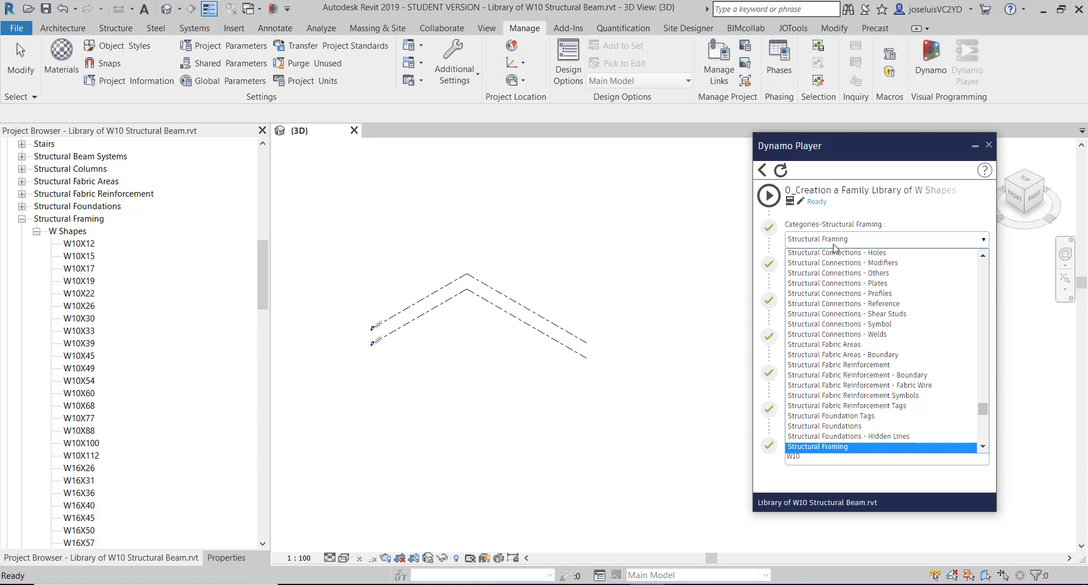
left_click(842, 245)
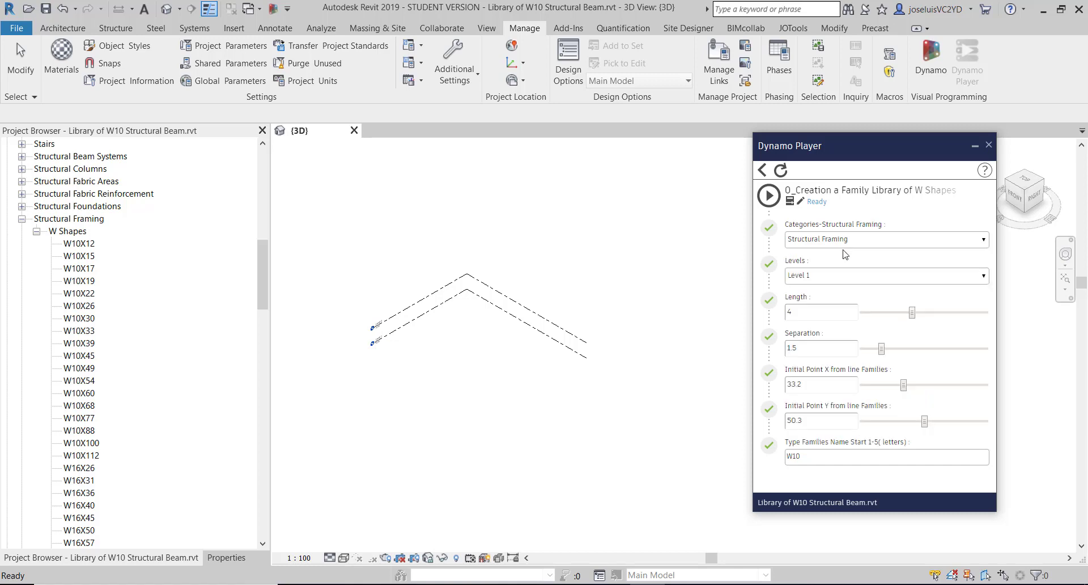
left_click(807, 278)
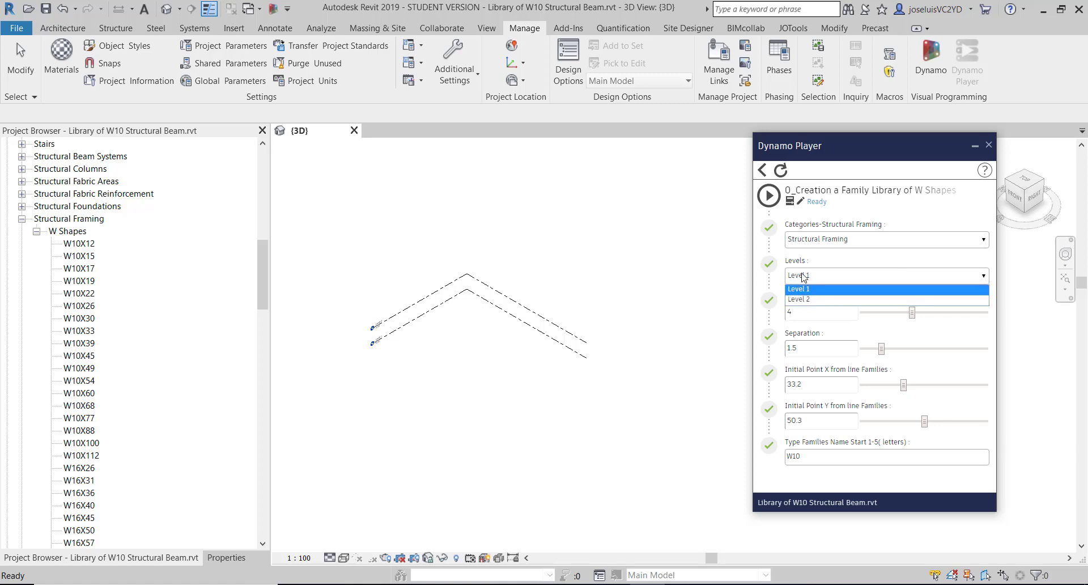
left_click(804, 277)
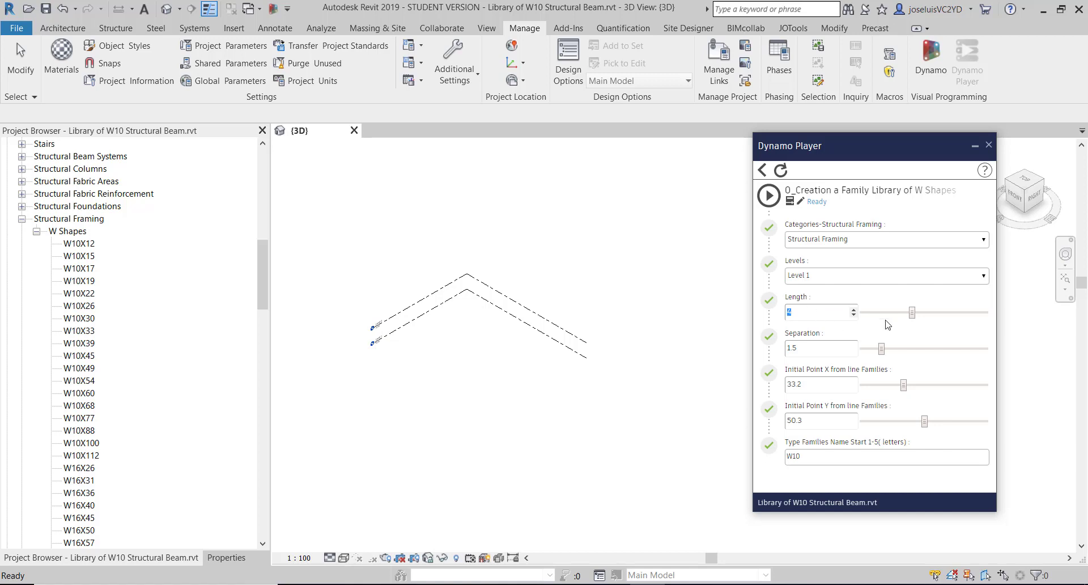
left_click_drag(912, 321, 935, 319)
left_click_drag(881, 353, 885, 350)
left_click_drag(903, 388, 862, 391)
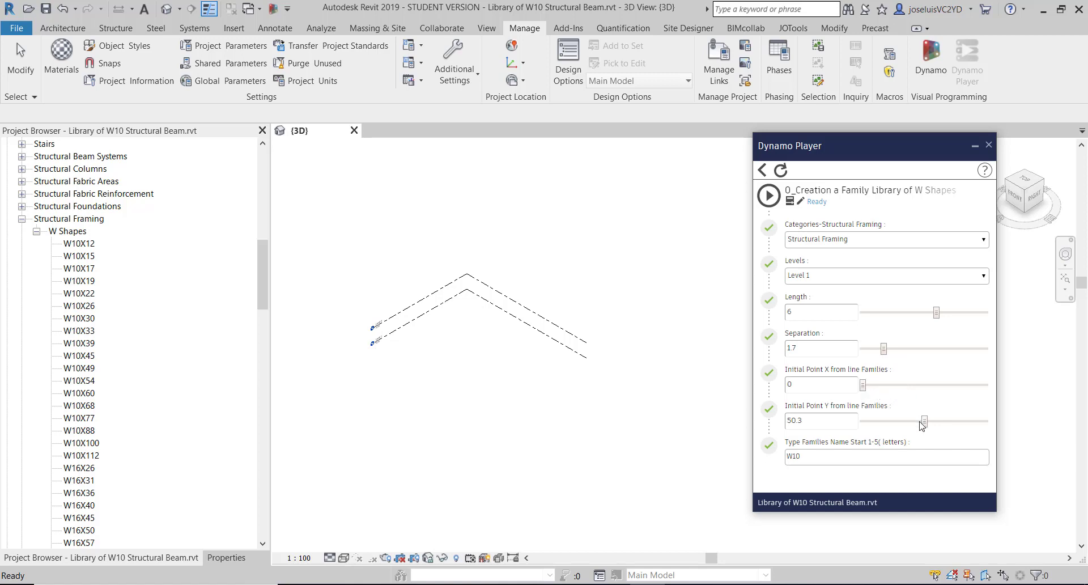
left_click_drag(924, 422, 862, 422)
Examine which W10, W16 and larger W Shapes types are loaded in the project.
left_click(79, 244)
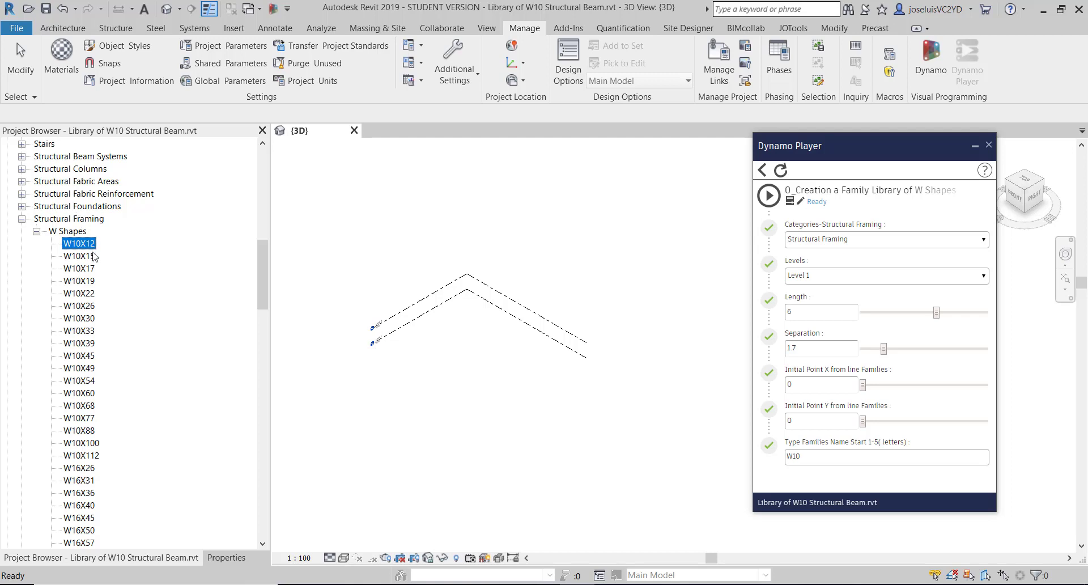
left_click(85, 456)
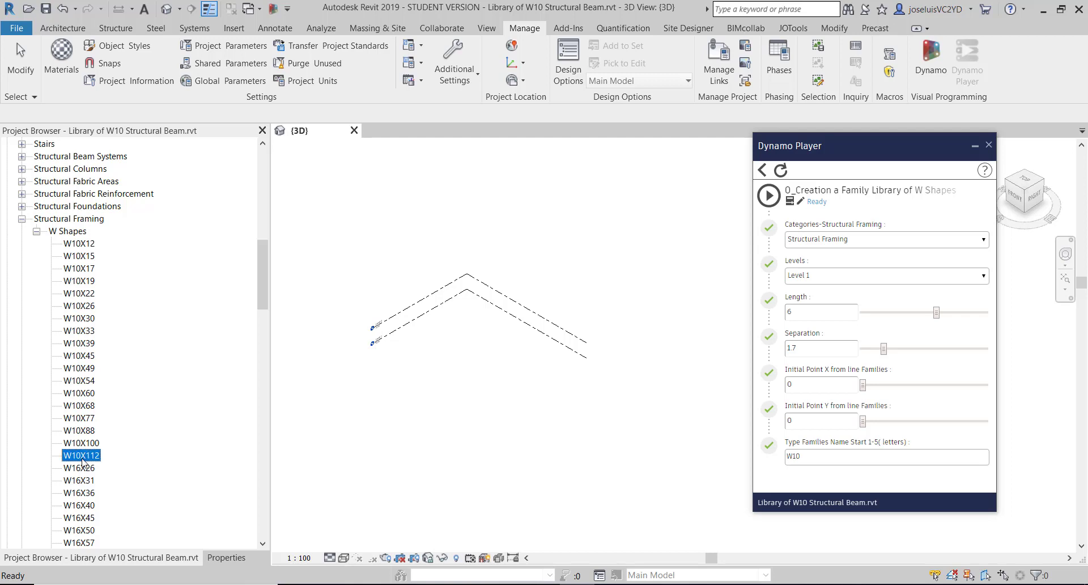
scroll(83, 460, "down", 1)
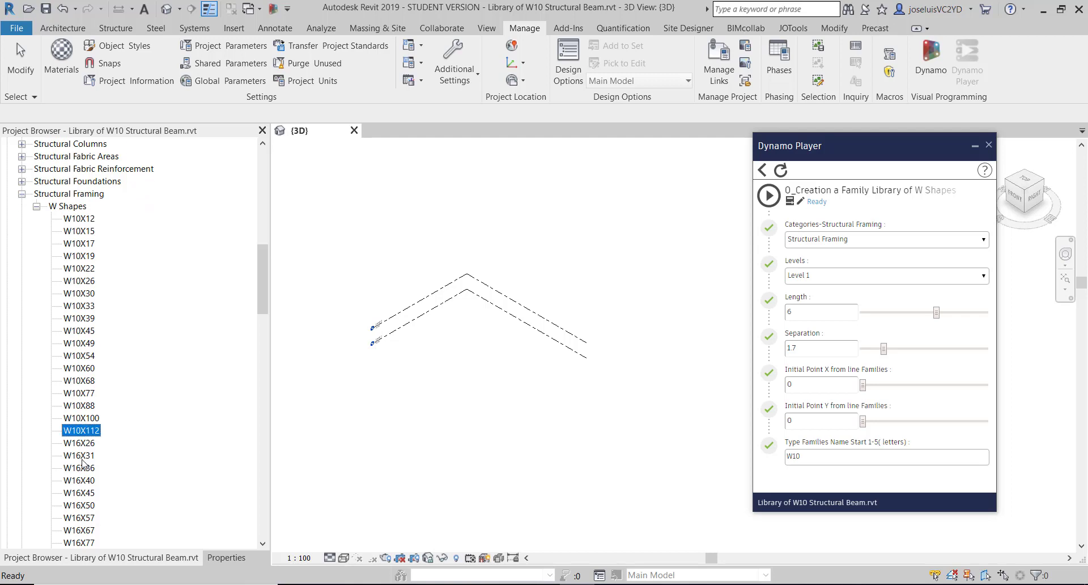
left_click(82, 219, "shift")
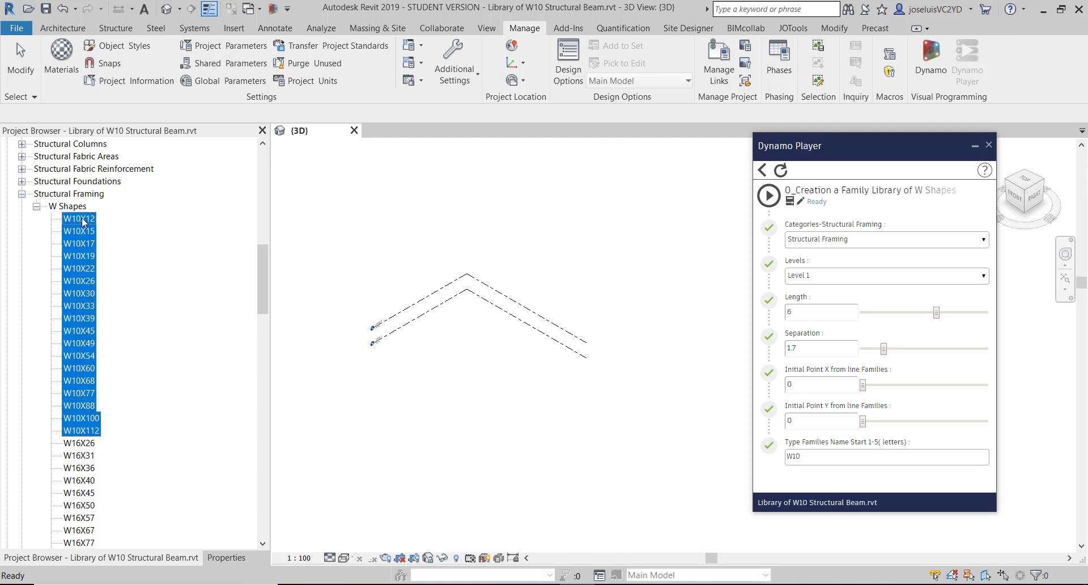
scroll(77, 422, "down", 2)
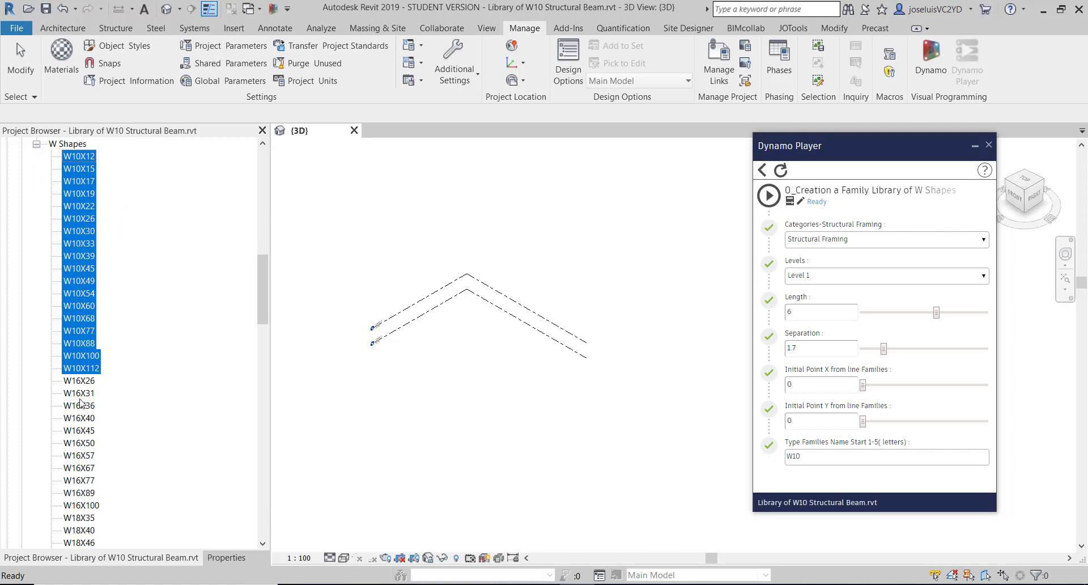
left_click(79, 381)
left_click(82, 507, "shift")
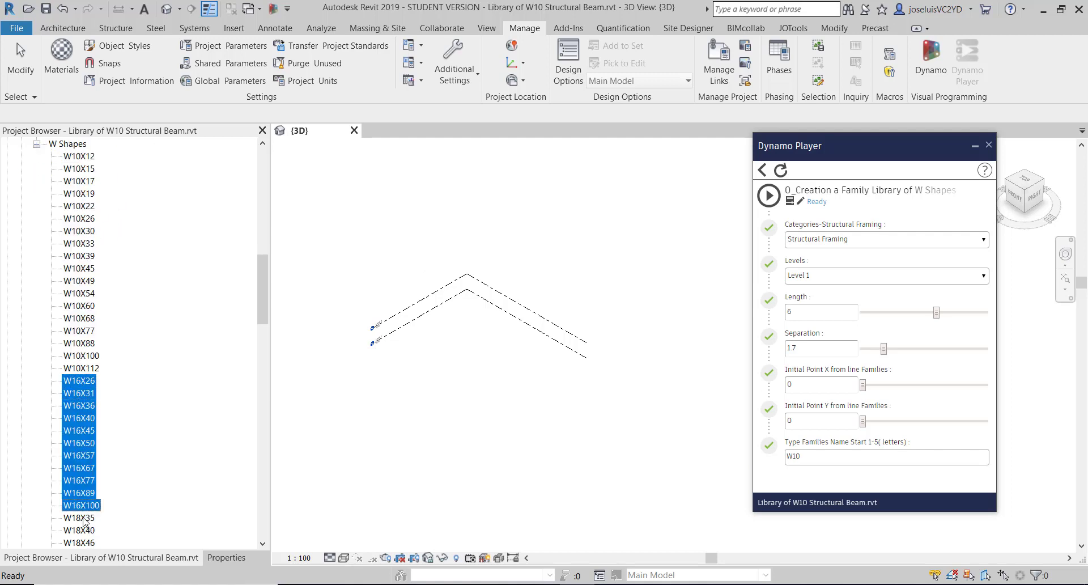
scroll(80, 470, "down", 9)
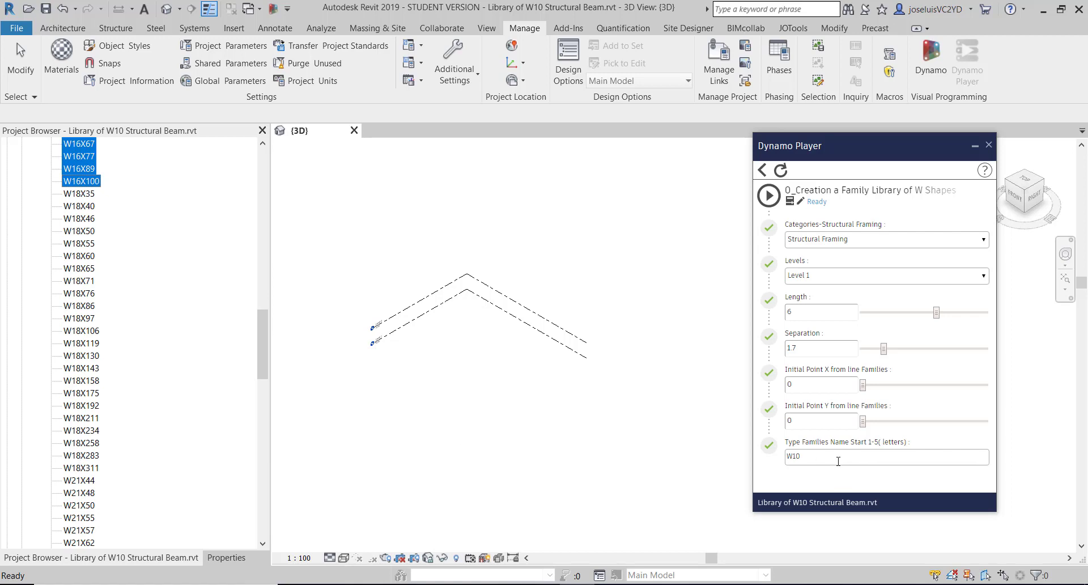
Run the script for family types whose names start with W10 and inspect the generated beams up close.
left_click(819, 456)
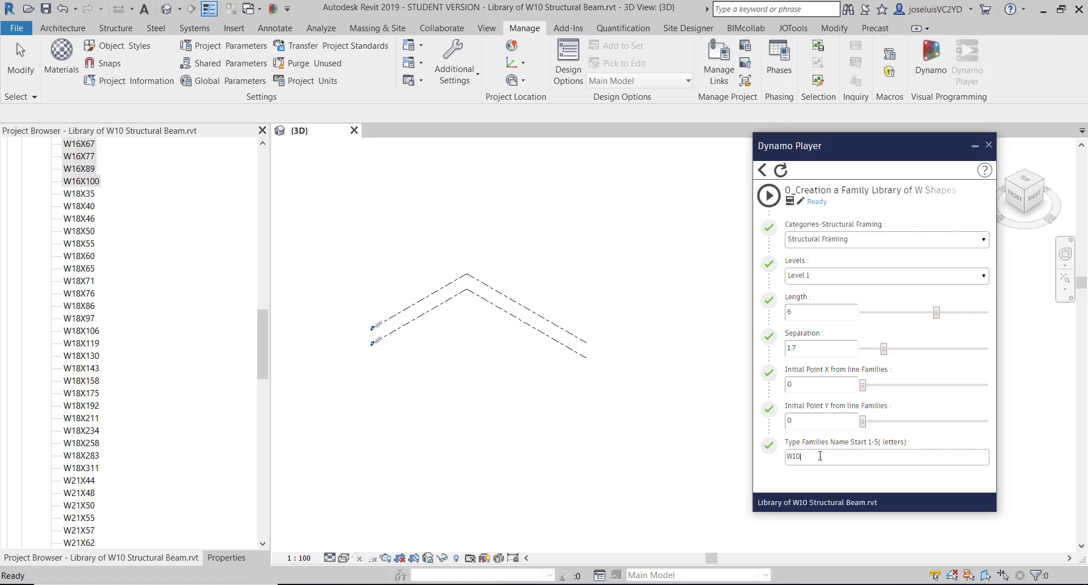
left_click(768, 196)
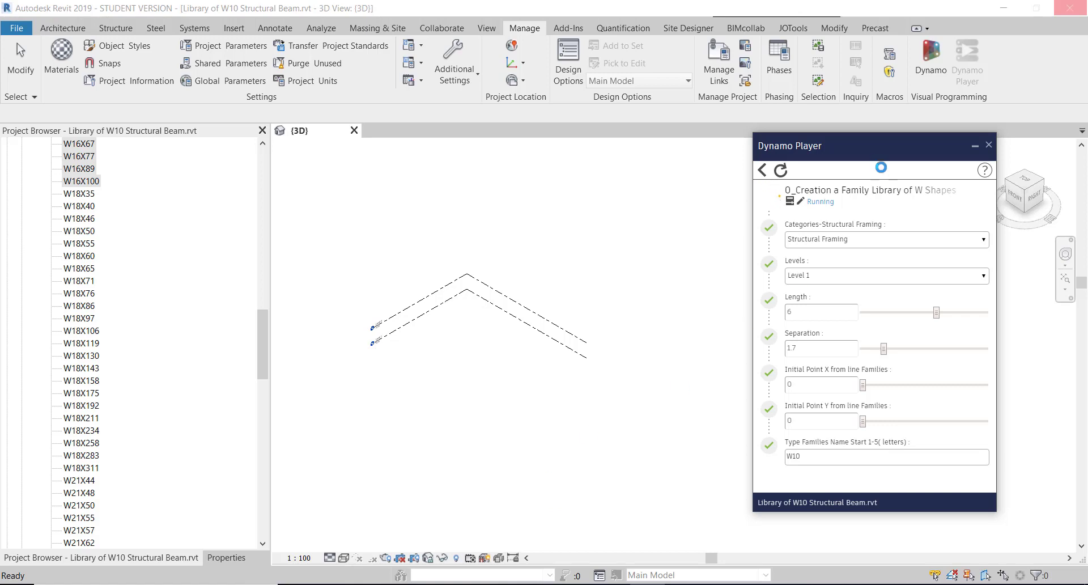
left_click_drag(872, 158, 913, 174)
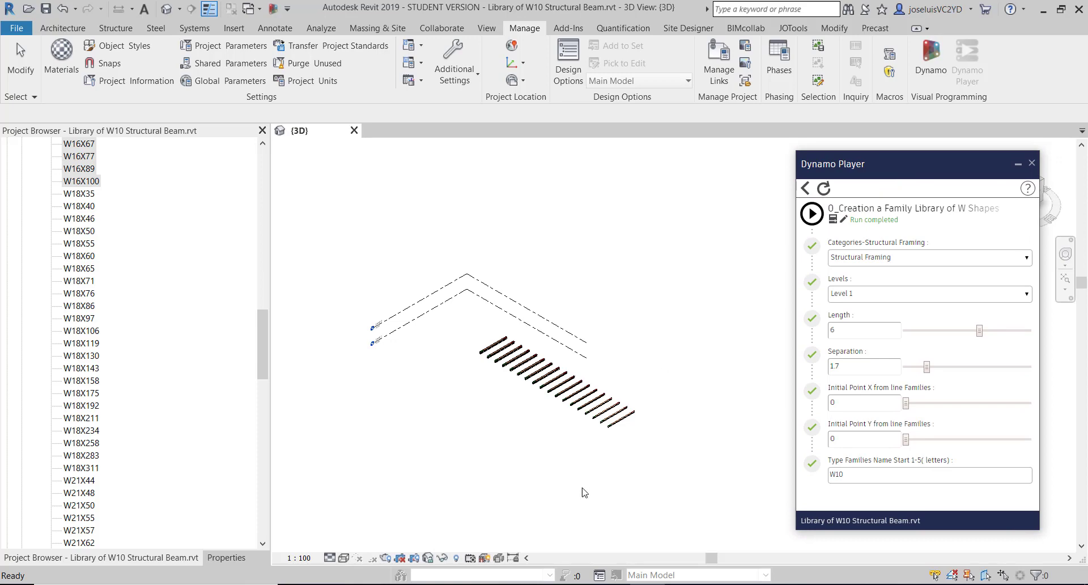
scroll(558, 429, "up", 3)
scroll(668, 424, "up", 6)
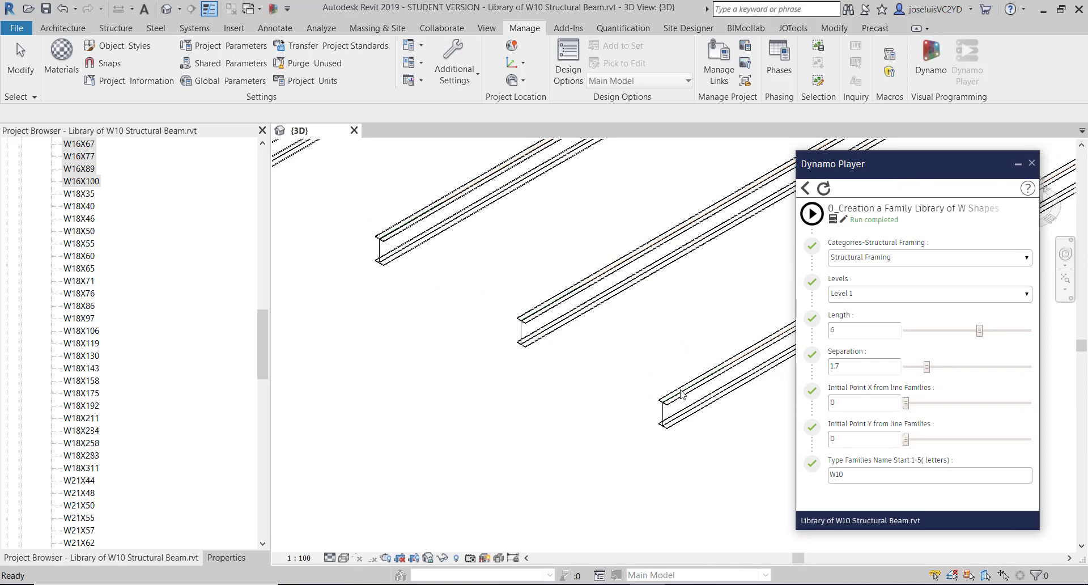
Inspect the properties of several generated W10 beams one by one to check each beam's type, and deselect them.
left_click(685, 402)
scroll(628, 336, "down", 4)
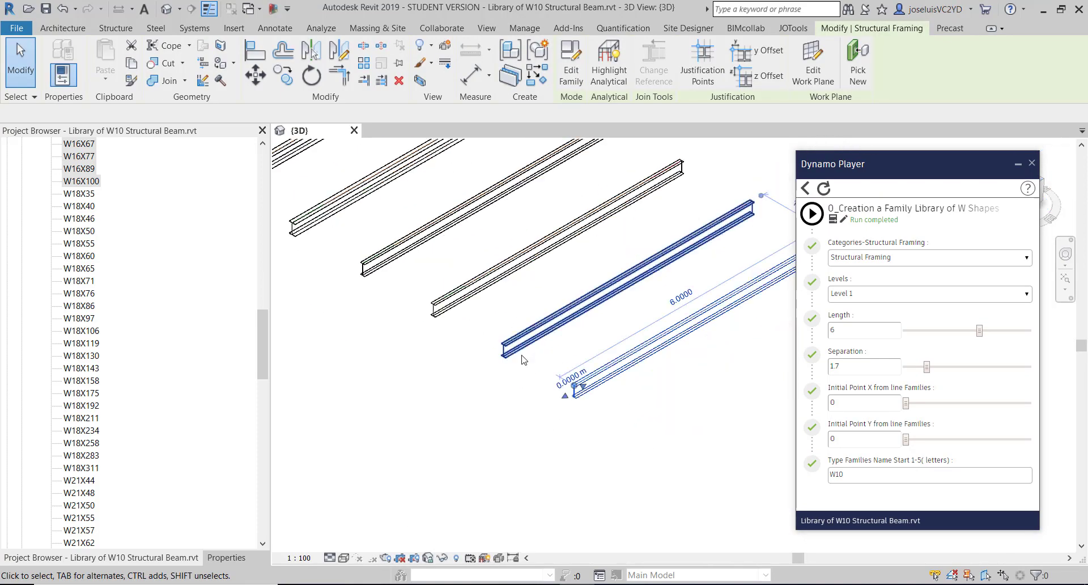
left_click(223, 559)
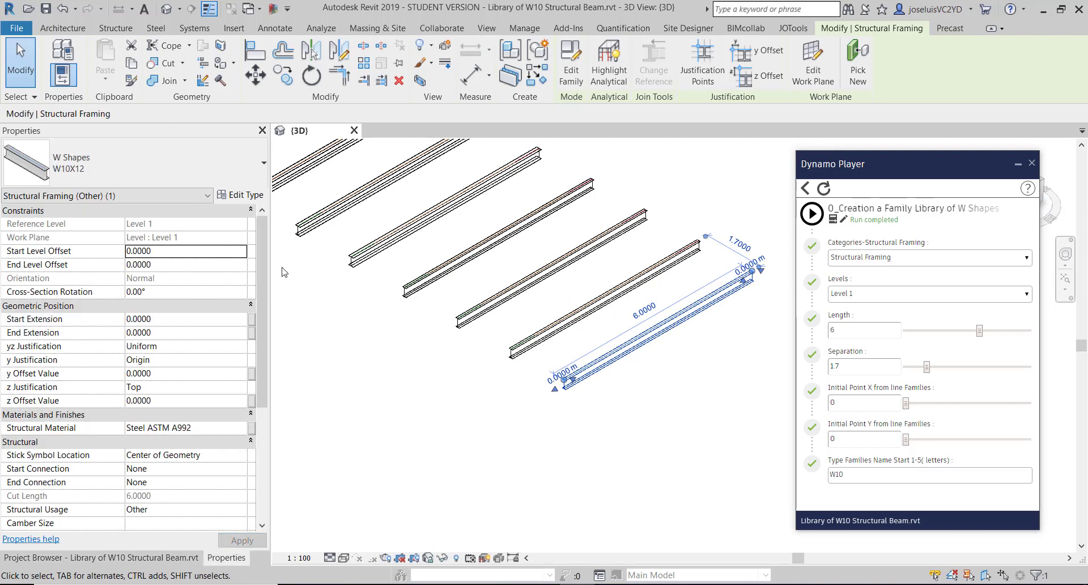
left_click(502, 303)
left_click(420, 269)
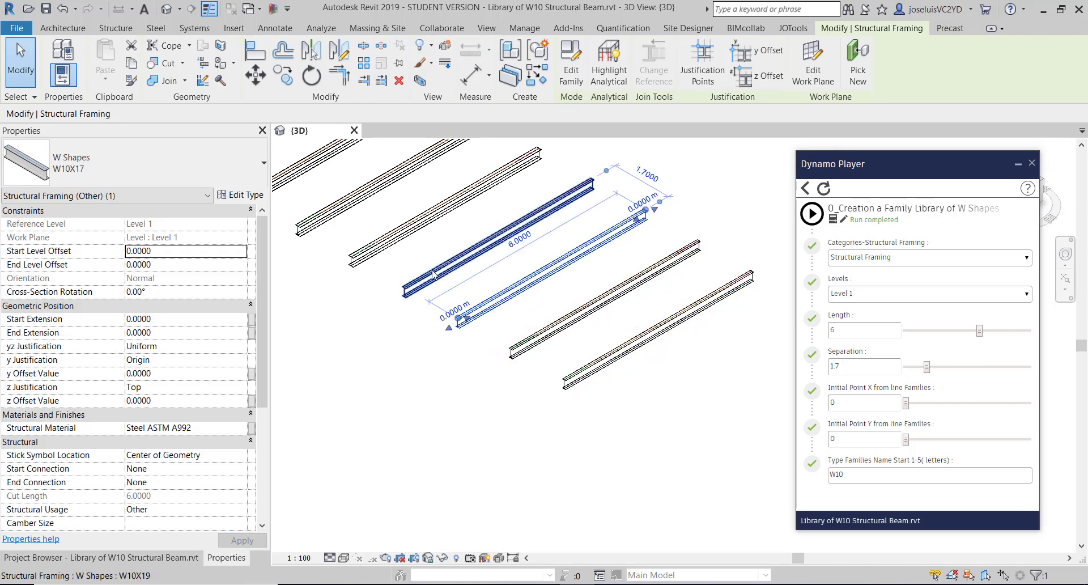
scroll(421, 268, "down", 3)
middle_click_drag(474, 369, 531, 379)
scroll(531, 379, "down", 1)
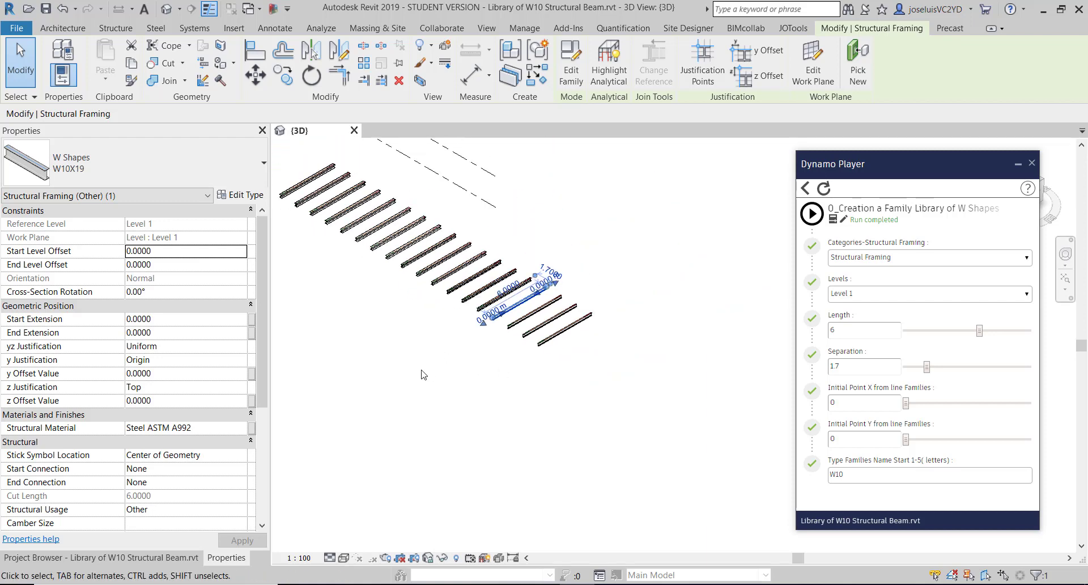
left_click(423, 374)
Set initial point X to 13 and Y to 12.6, run the script for family types starting with W16, and check the outermost new beam.
left_click(912, 404)
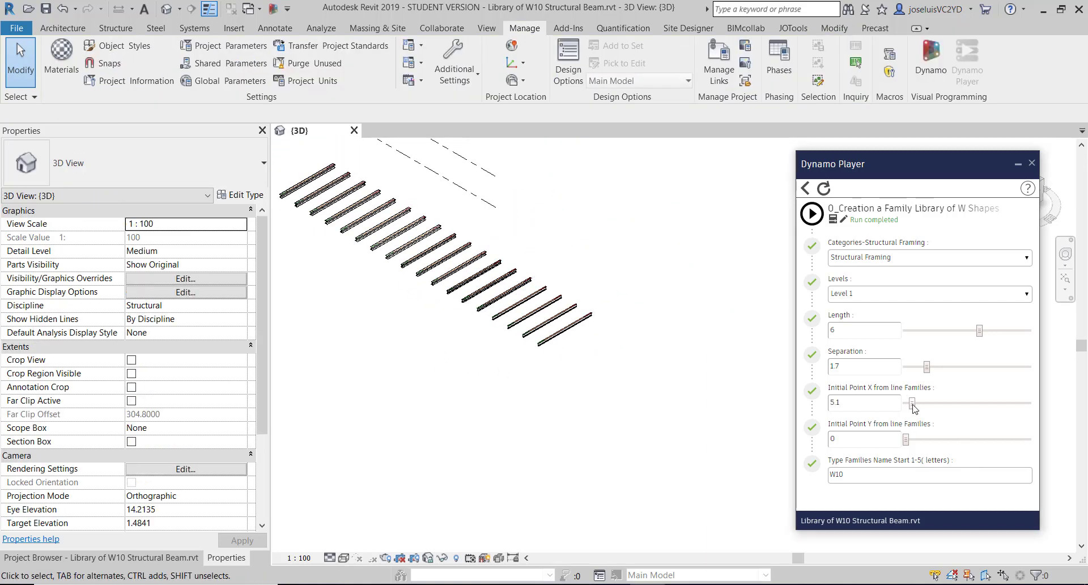
left_click(913, 440)
left_click(921, 440)
left_click(921, 404)
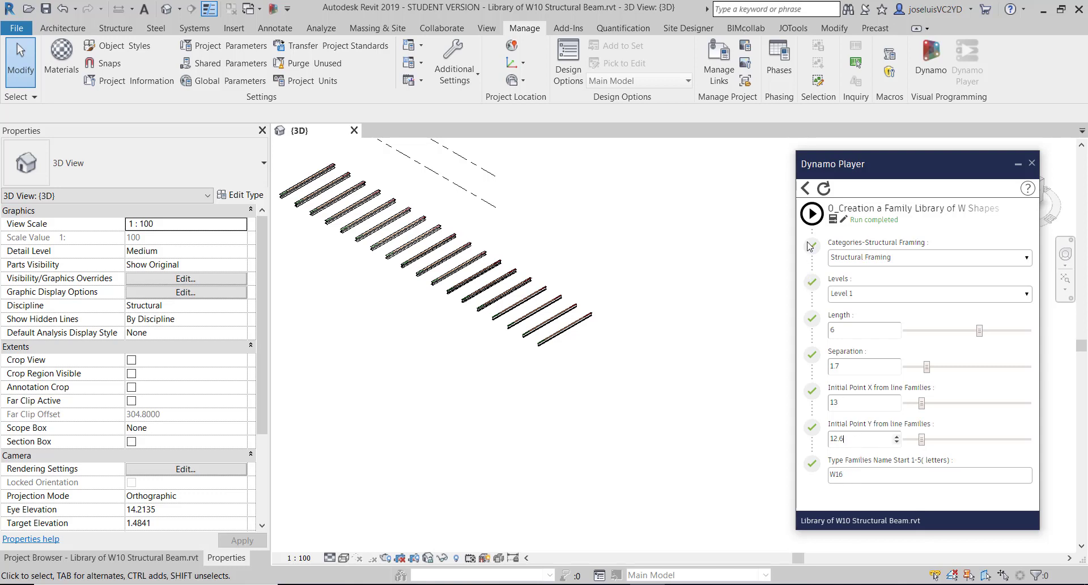
left_click(812, 214)
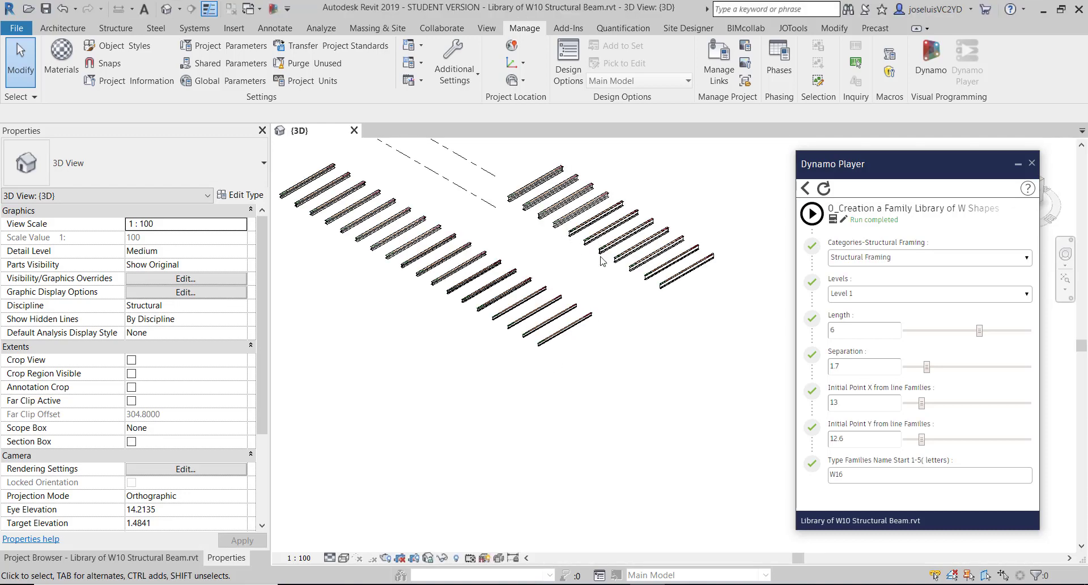
scroll(670, 291, "up", 1)
left_click(670, 291)
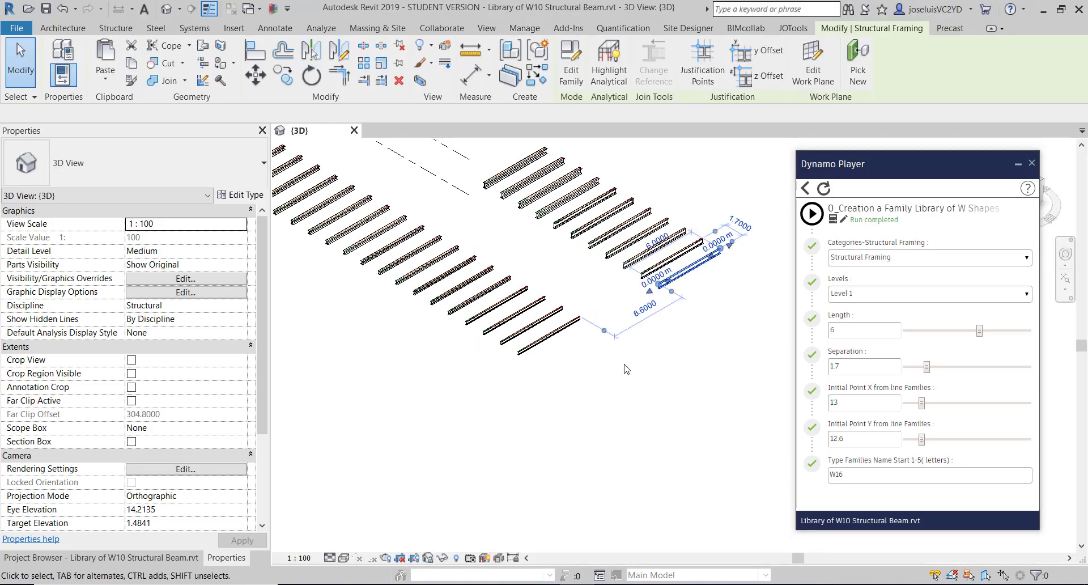
left_click(631, 379)
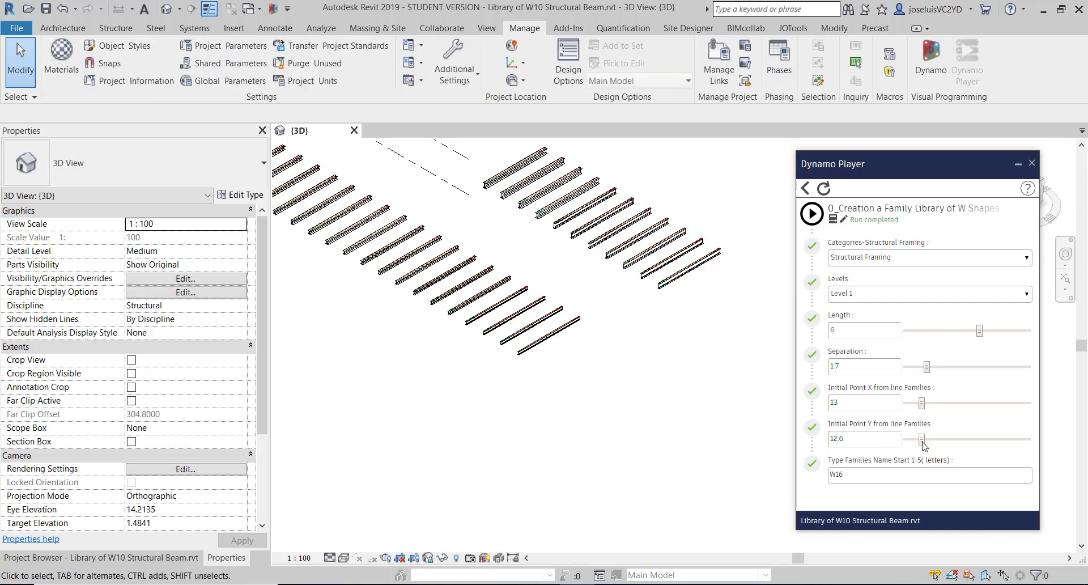
Run the script for types starting with W18 with length 3, initial point X 16.3 and Y 27.4, and inspect the new row of beams.
left_click_drag(923, 440, 939, 440)
mouse_move(922, 403)
left_mouse_down()
mouse_move(936, 404)
mouse_move(925, 405)
left_mouse_up()
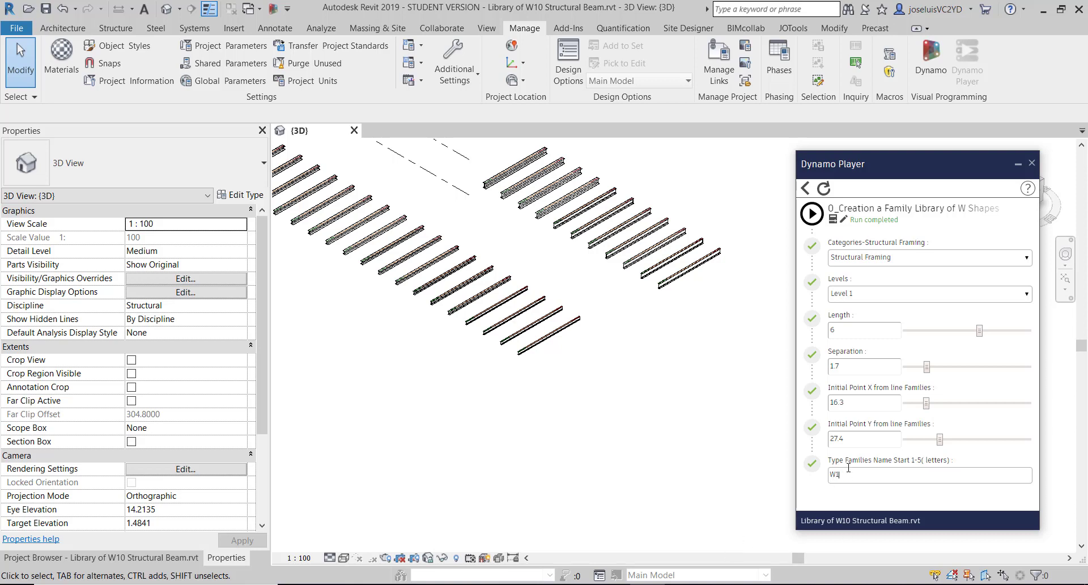
left_click_drag(979, 329, 944, 333)
left_click(812, 213)
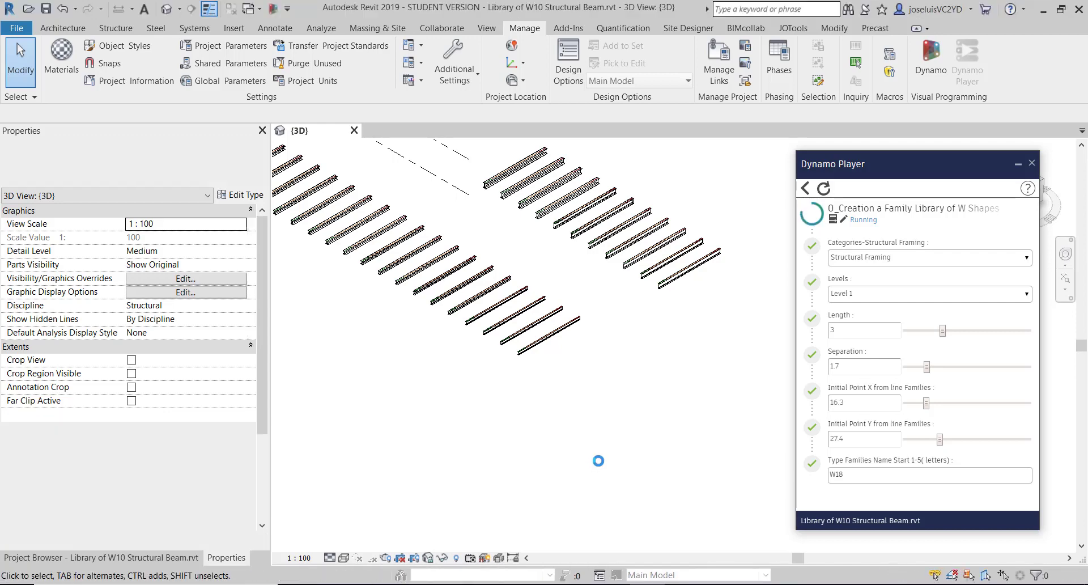
middle_click_drag(543, 423, 261, 447)
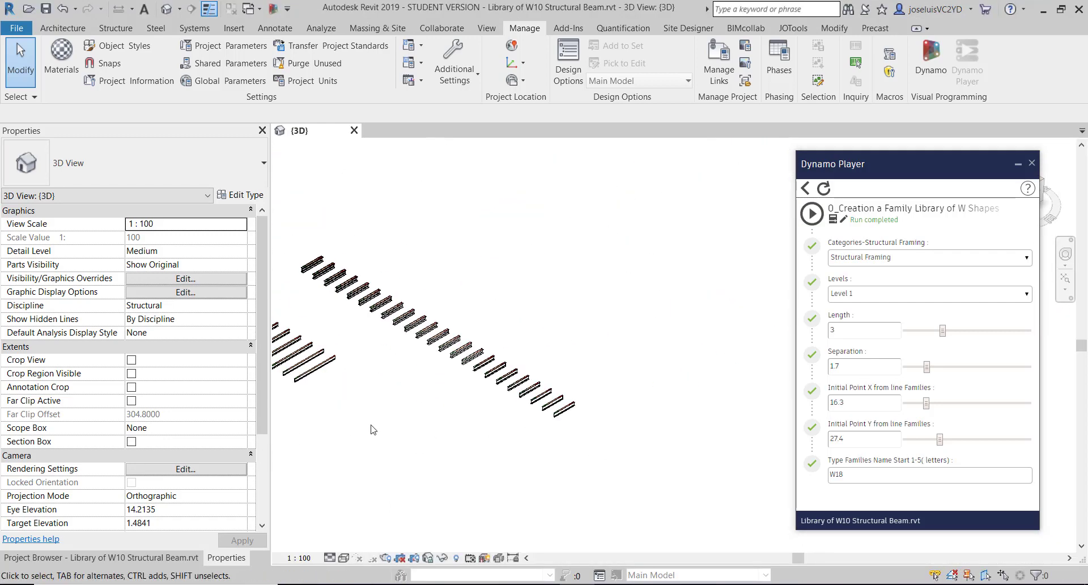
scroll(492, 391, "up", 5)
middle_click_drag(470, 385, 646, 568)
scroll(510, 554, "down", 6)
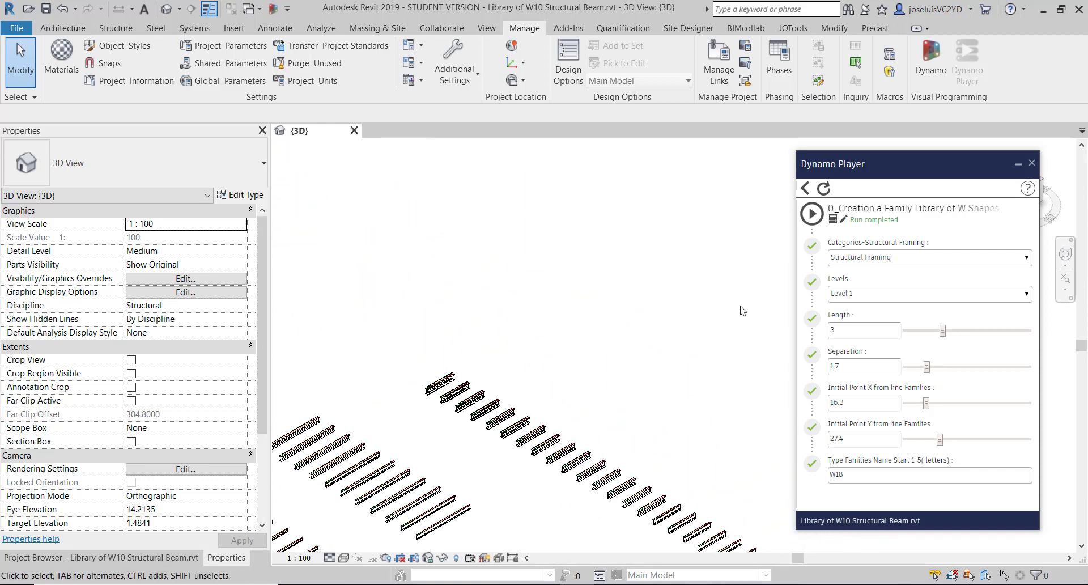
Open the script for editing in Dynamo, maximize its window and close Dynamo Player.
left_click(844, 220)
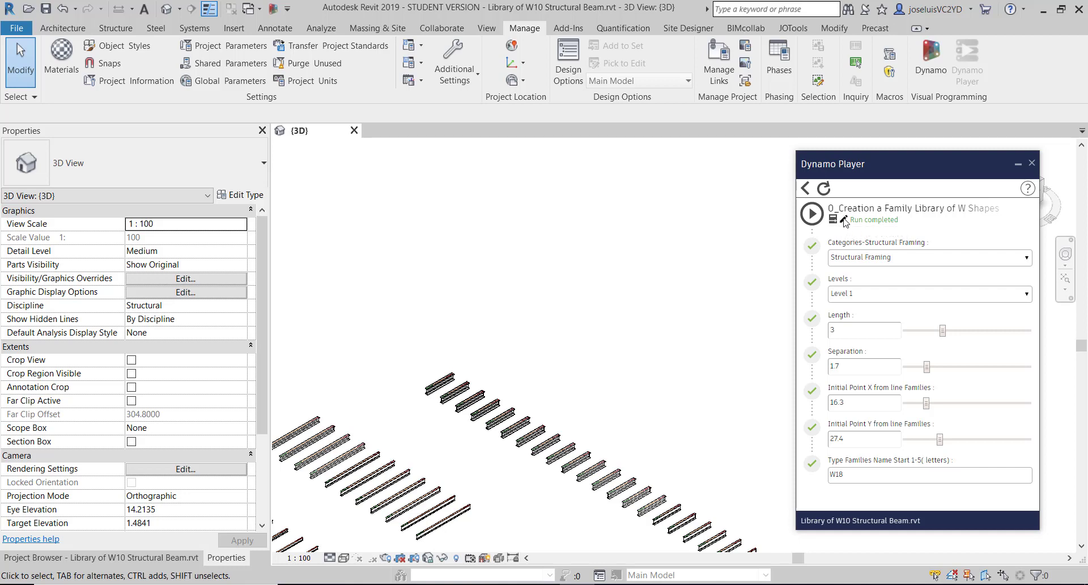
left_click(843, 219)
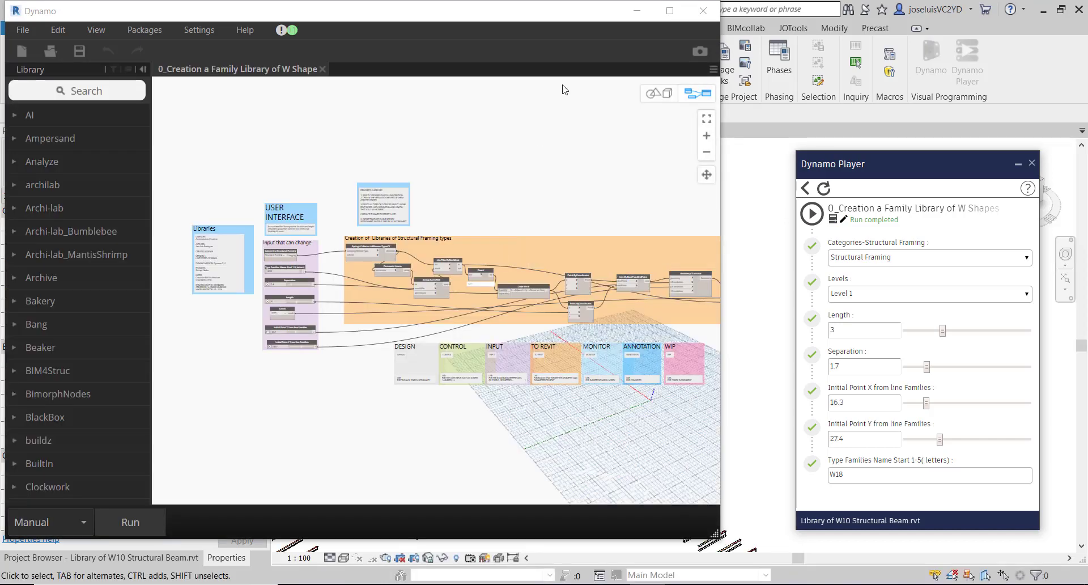
left_click(670, 10)
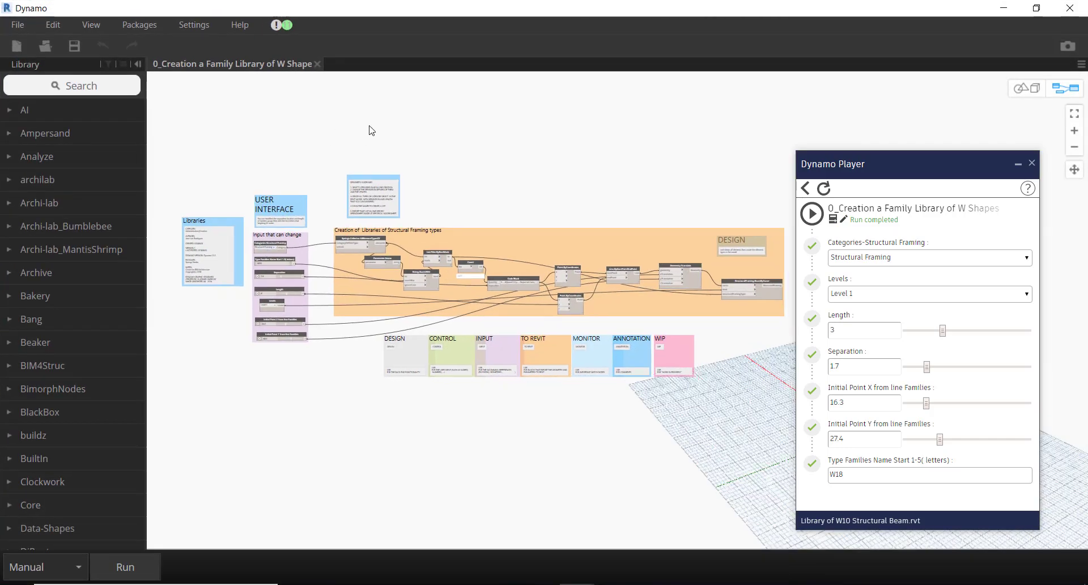
left_click(1031, 165)
Read the Libraries note of the script for its category, Dynamo version and required packages.
middle_click_drag(494, 182, 705, 218)
scroll(404, 306, "up", 4)
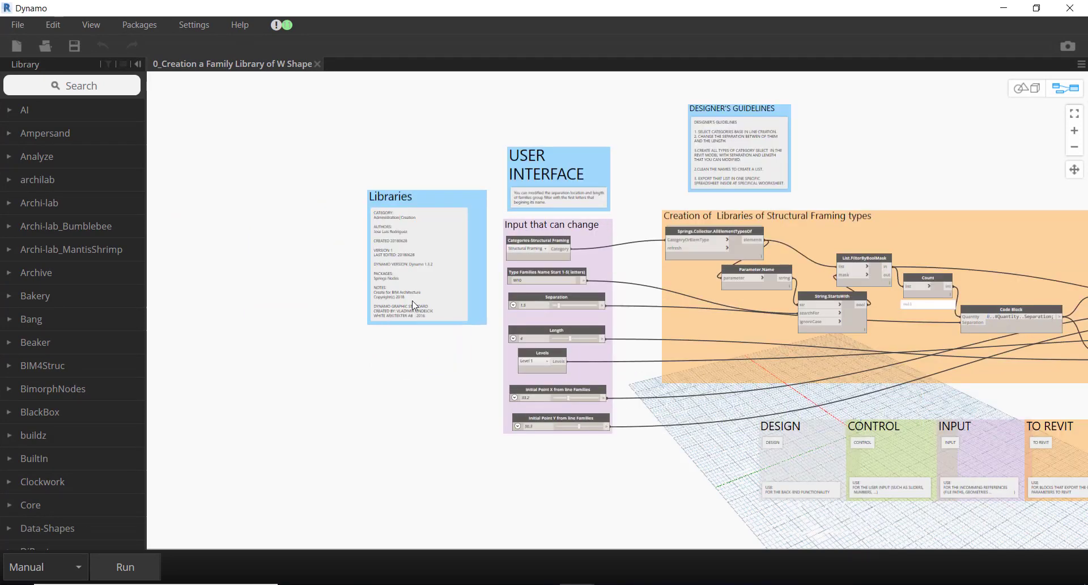
scroll(406, 283, "up", 5)
middle_click_drag(398, 239, 447, 318)
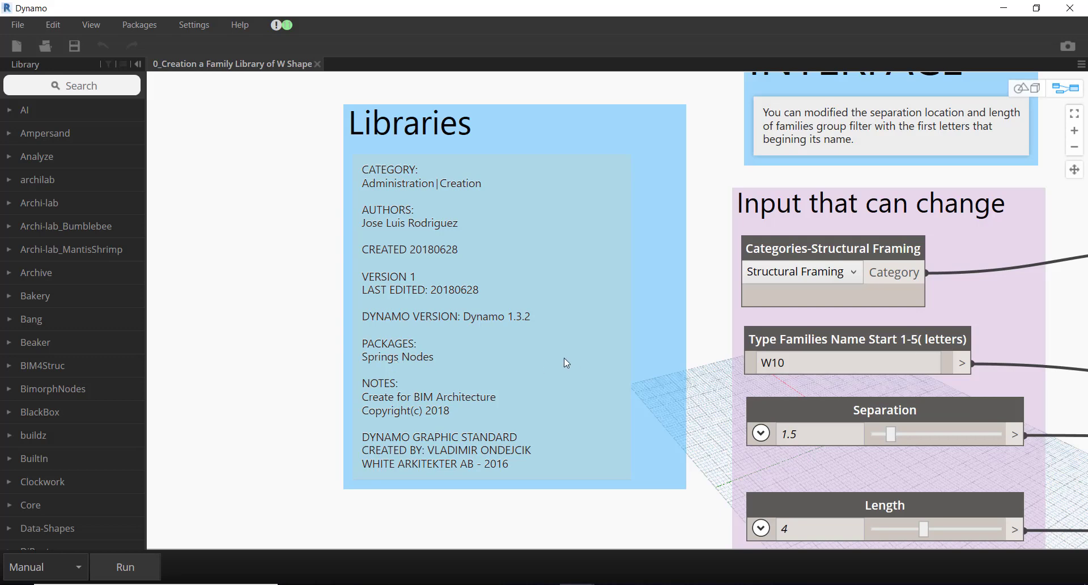
Examine the nodes in the Input that can change group, from category and name filter to separation, length, level and initial points.
middle_click_drag(563, 358, 418, 247)
scroll(435, 313, "down", 3)
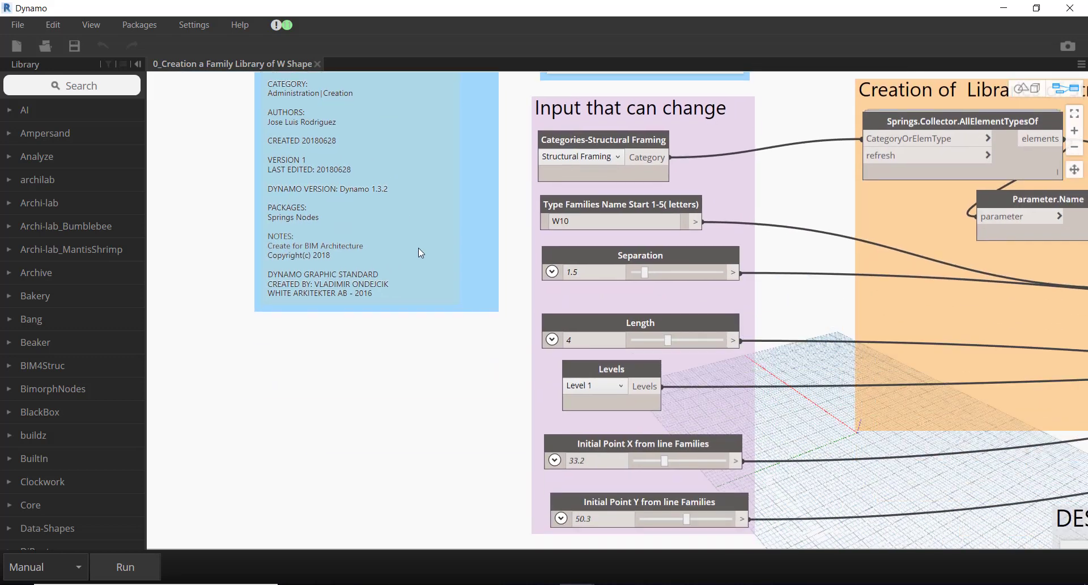
scroll(606, 145, "up", 3)
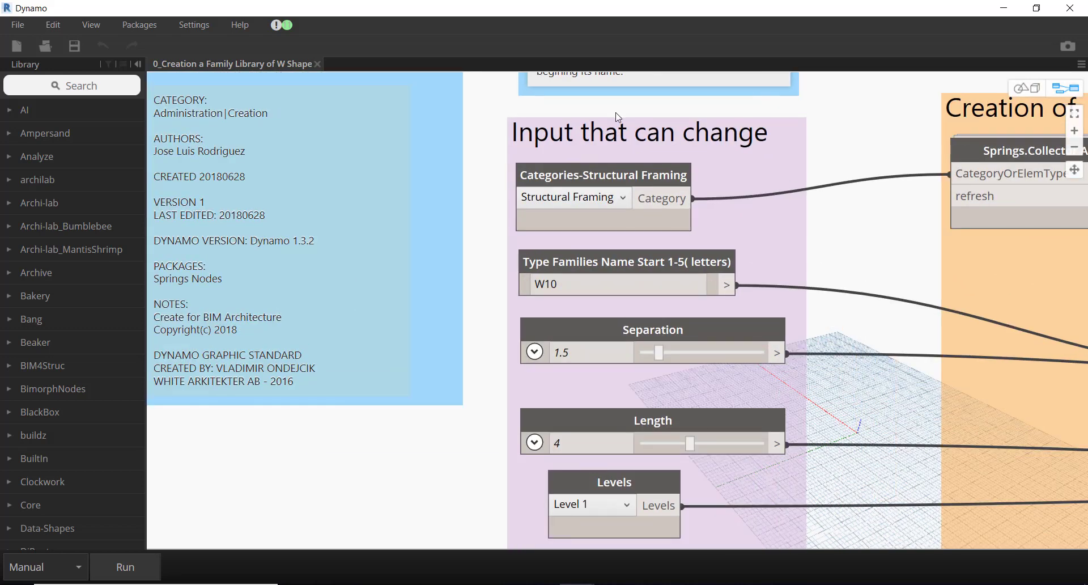
middle_click_drag(616, 138, 618, 106)
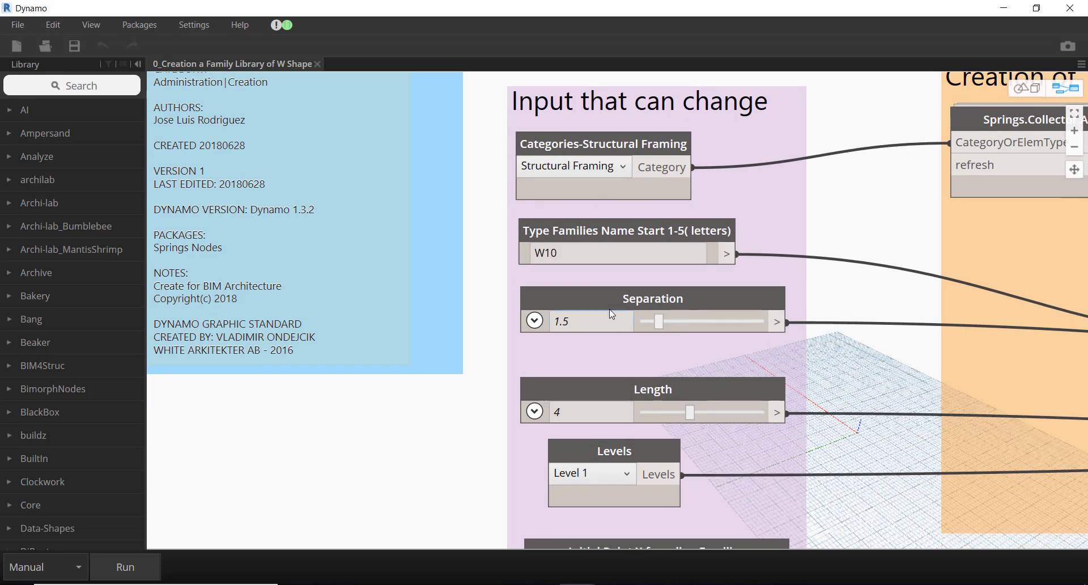
middle_click_drag(610, 308, 581, 235)
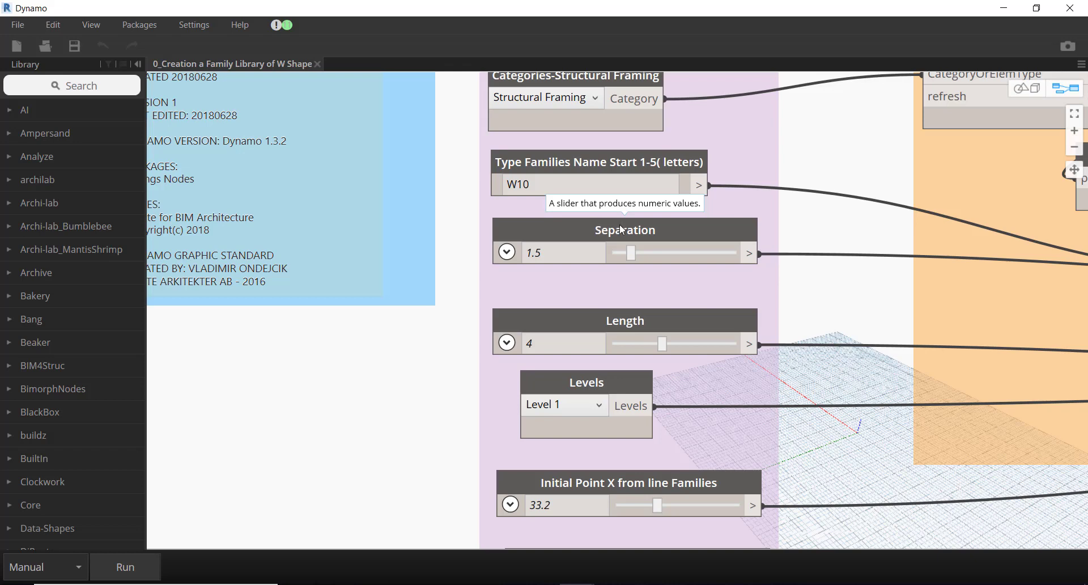
middle_click_drag(621, 229, 547, 238)
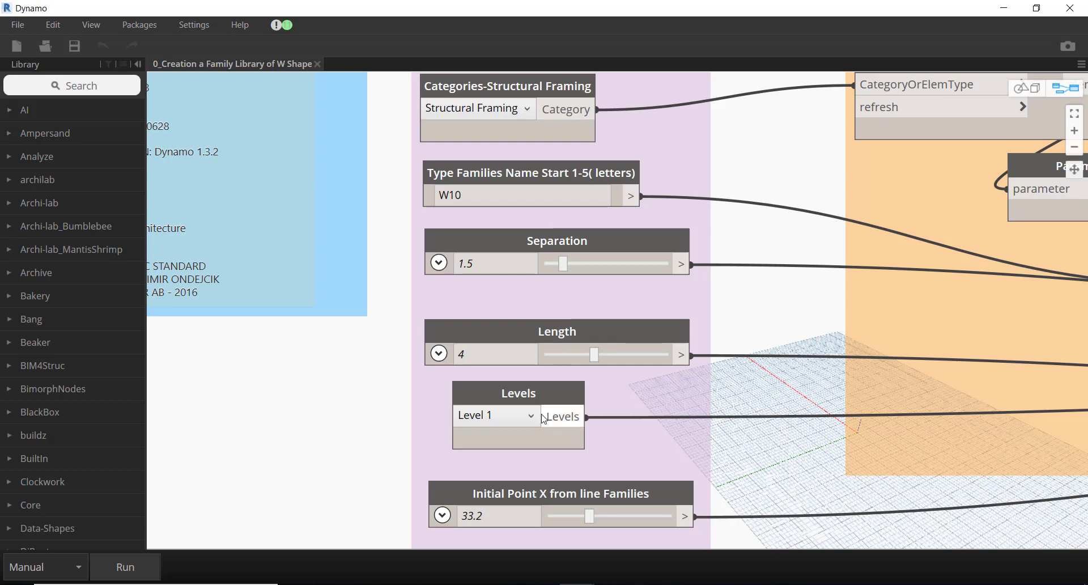
left_click(503, 416)
left_click(513, 417)
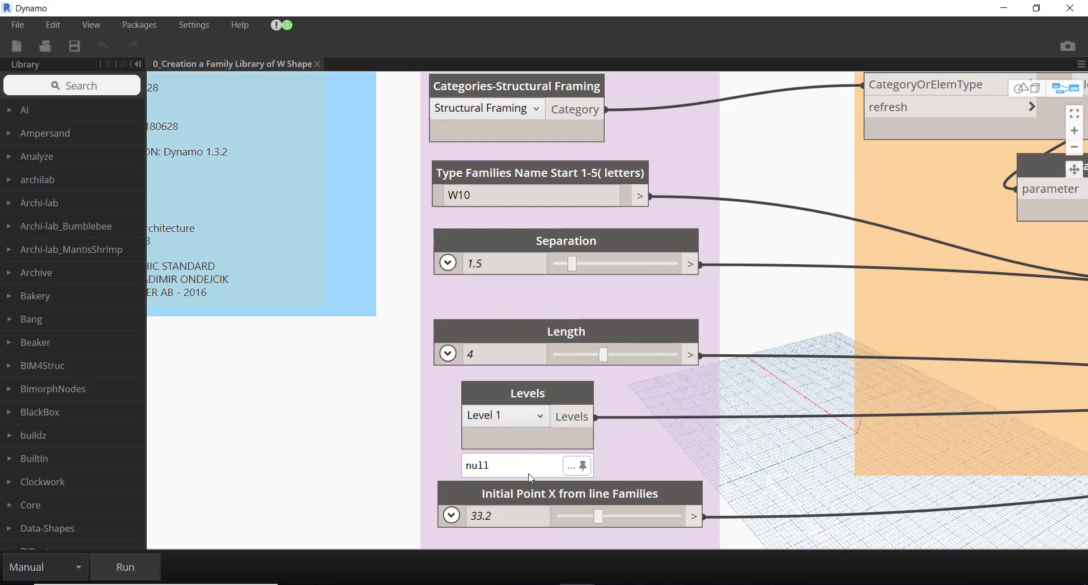
middle_click_drag(531, 477, 478, 284)
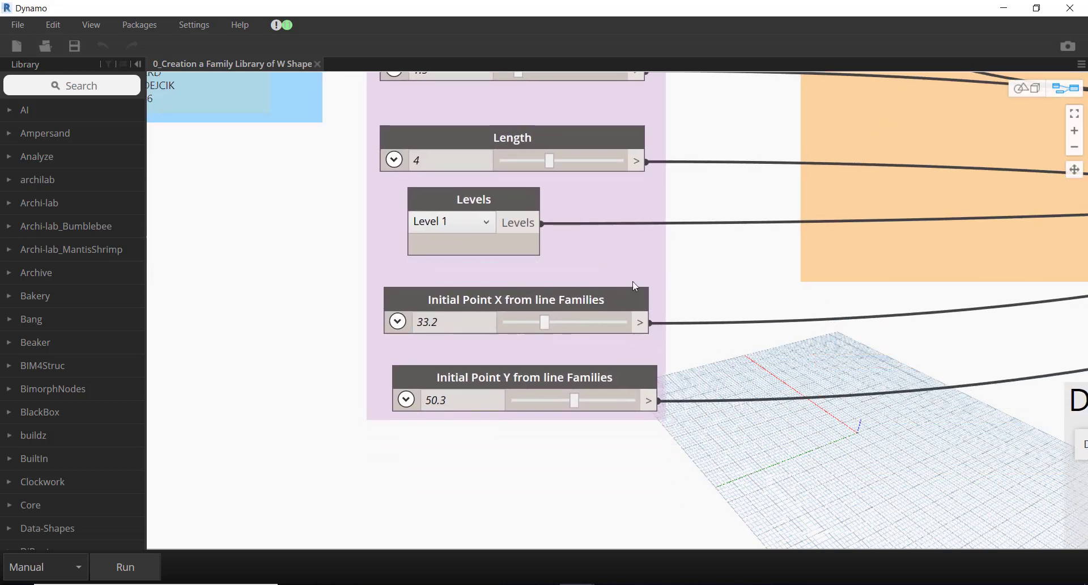
middle_click_drag(631, 283, 588, 323)
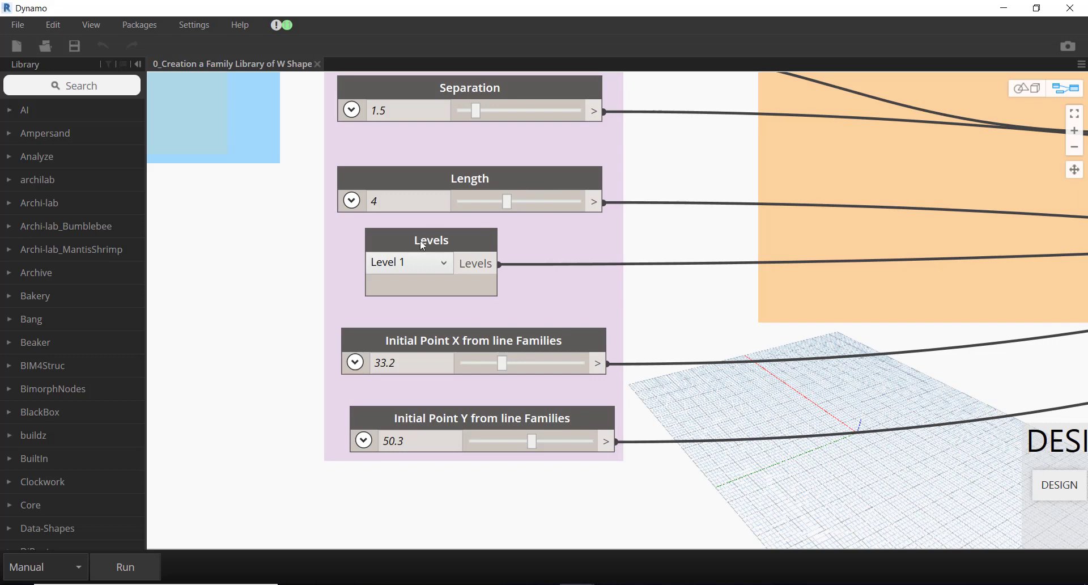
middle_click_drag(423, 245, 441, 329)
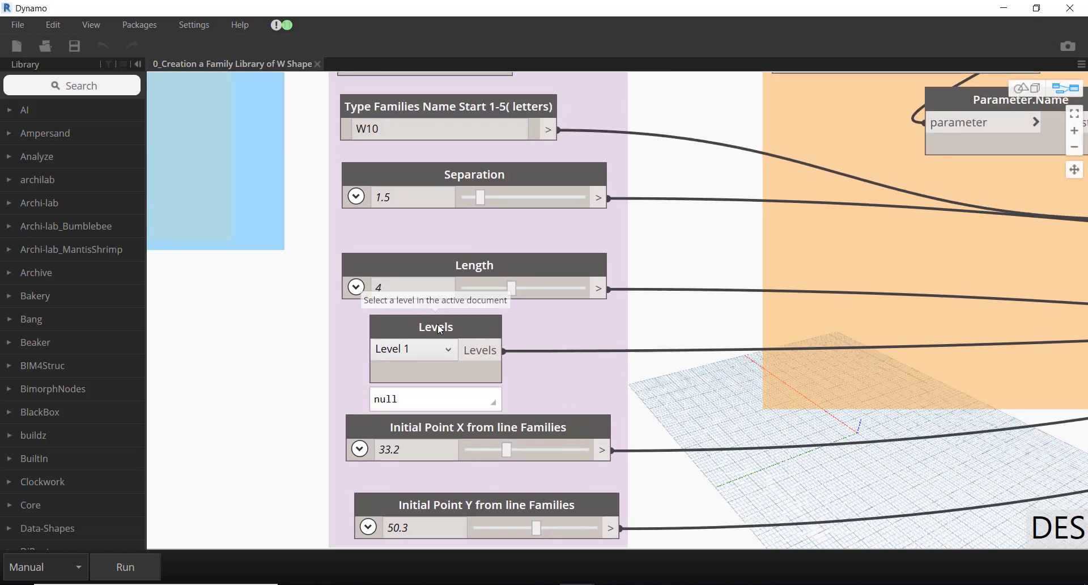
left_click(445, 291)
Search for LEVEL, place a second Levels node beside the input group and delete it again.
right_click(226, 331)
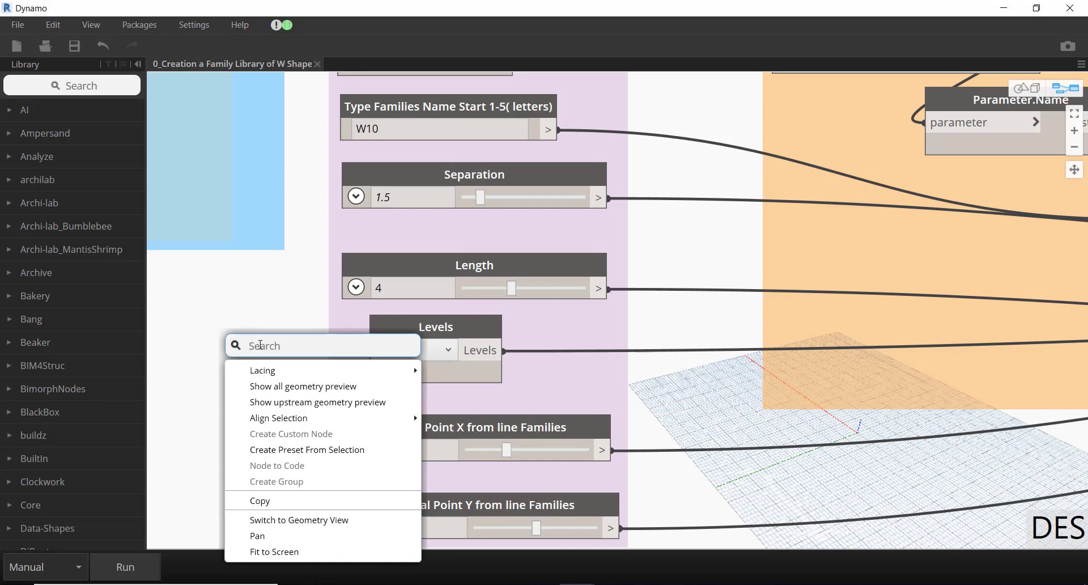
type("LEVEL")
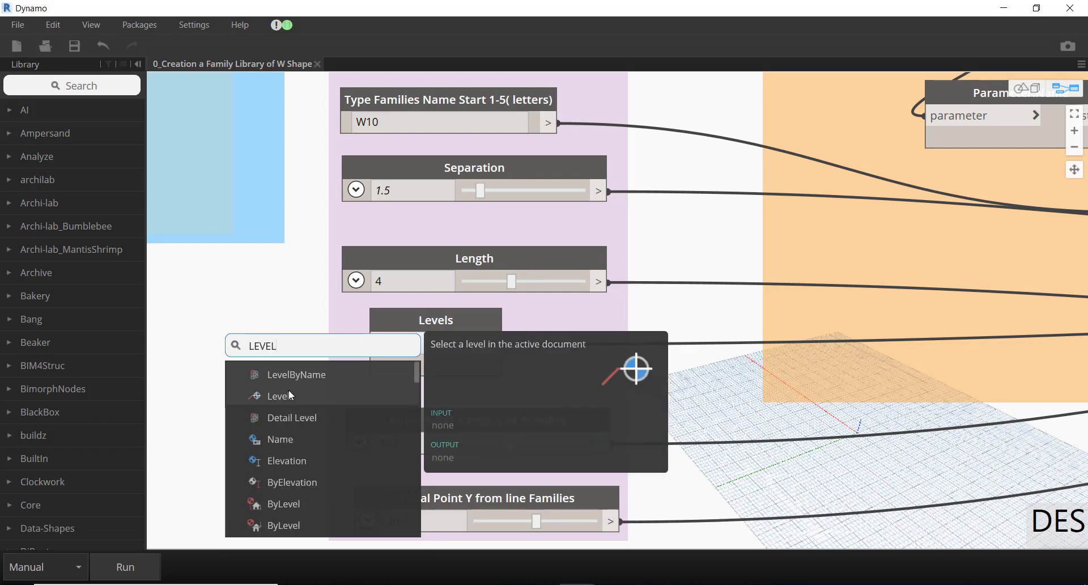
left_click(289, 395)
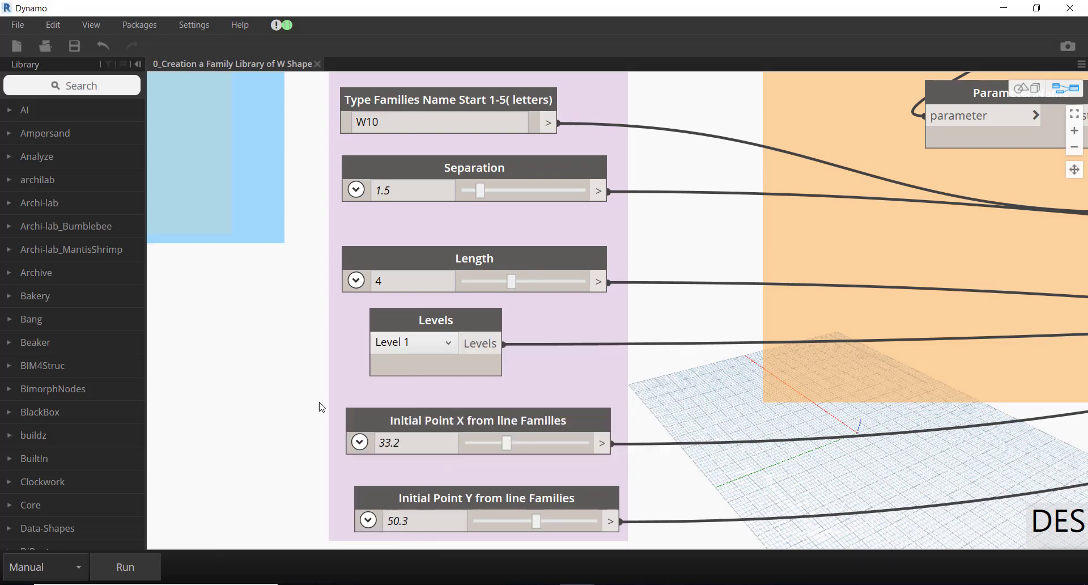
left_click_drag(358, 405, 234, 304)
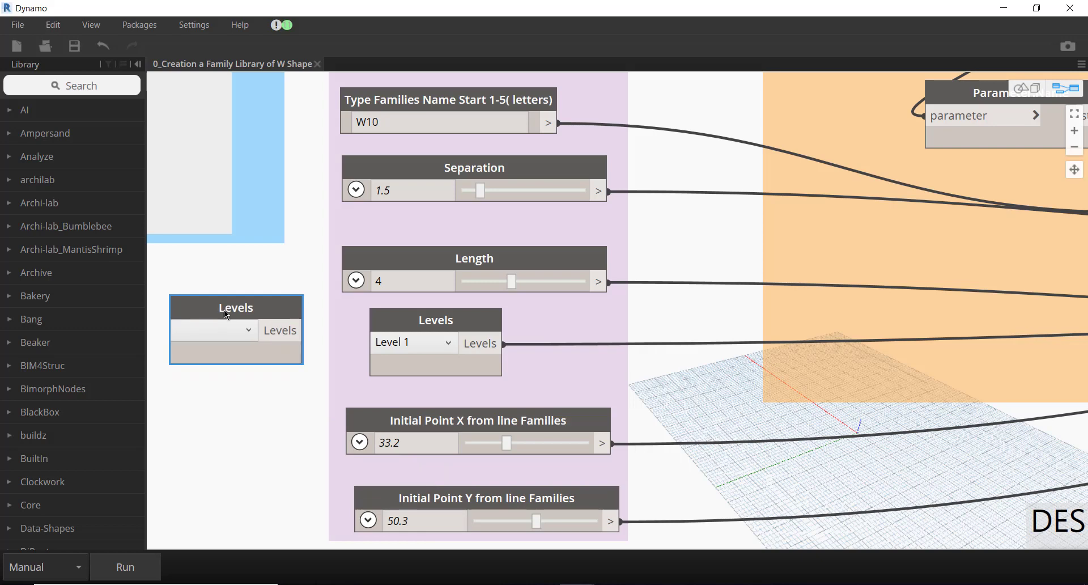
key("Delete")
Examine how the category and name inputs connect to the first nodes of the Creation of Libraries of Structural Framing types group.
middle_click_drag(389, 238, 348, 473)
scroll(348, 473, "down", 2)
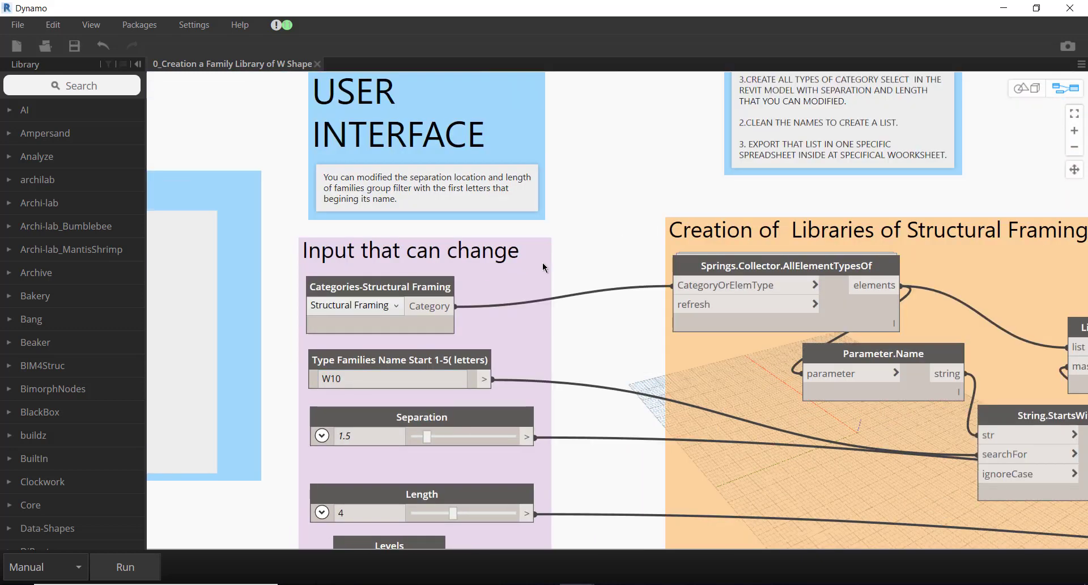
middle_click_drag(535, 249, 506, 210)
scroll(440, 362, "down", 4)
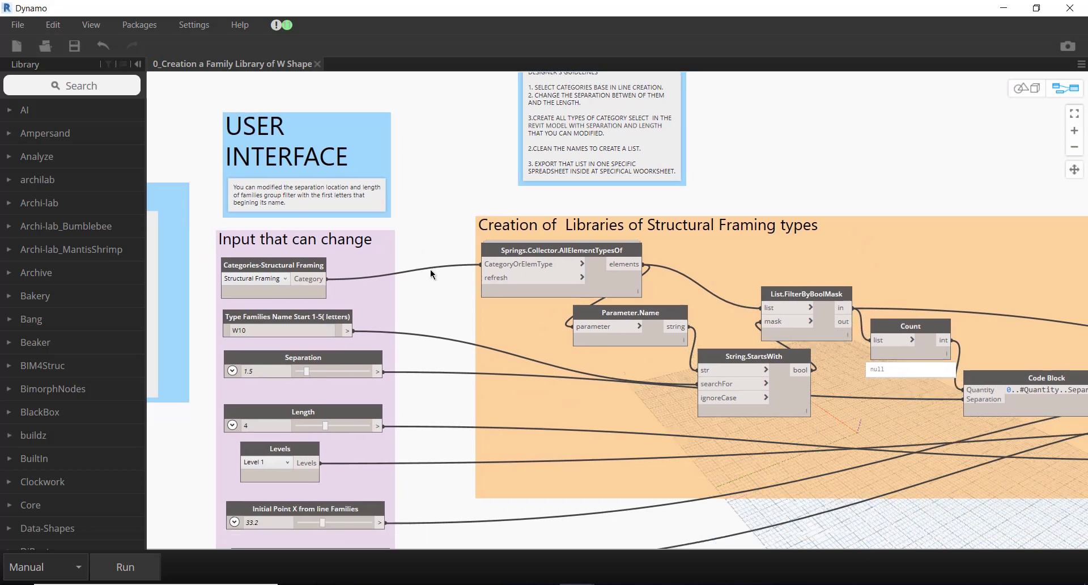
middle_click_drag(430, 270, 393, 241)
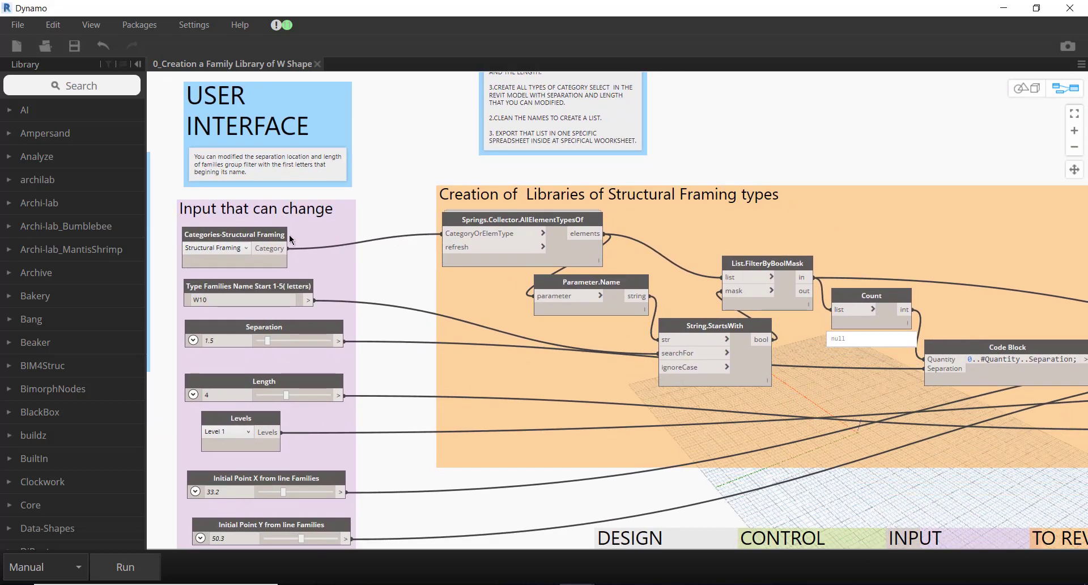